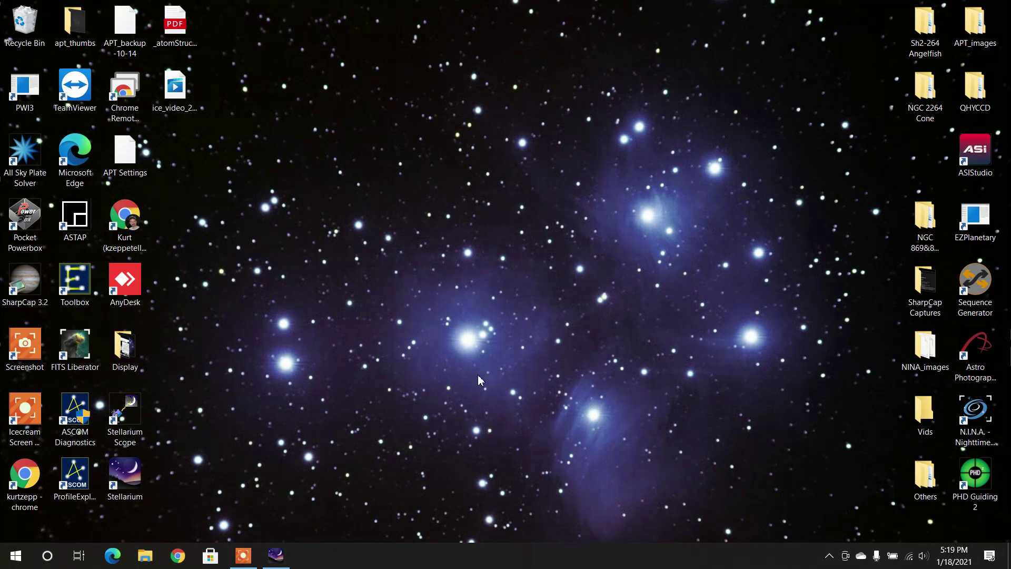
# Restore the minimized Stellarium 0.20.4 window from the taskbar
pyautogui.click(276, 555)
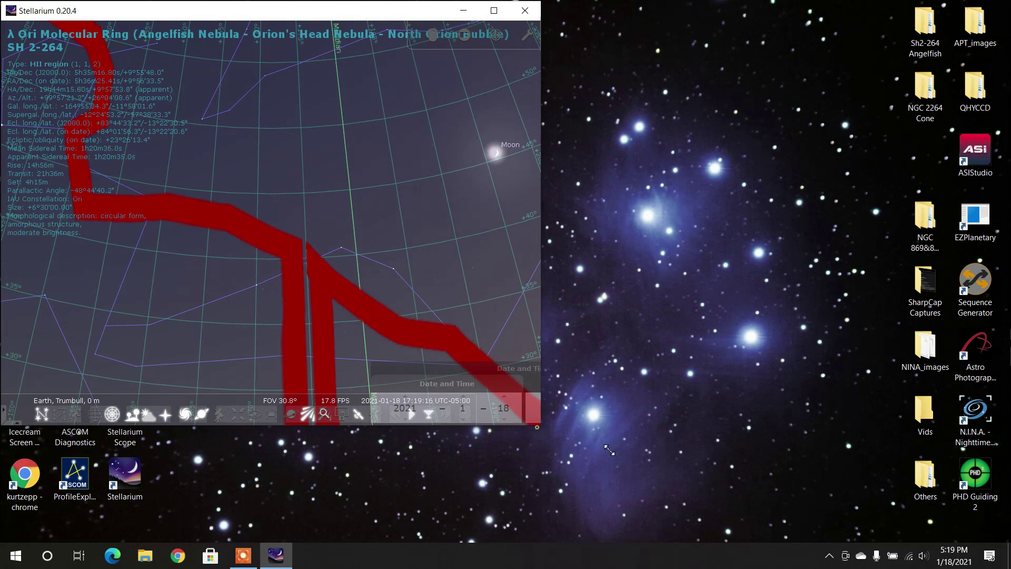
# Enlarge the Stellarium window, move the Date and Time panel aside, and center the window
pyautogui.moveTo(536, 429); pyautogui.dragTo(859, 516)
pyautogui.moveTo(588, 383); pyautogui.dragTo(686, 460)
pyautogui.moveTo(715, 16); pyautogui.dragTo(772, 33)
# Pan the sky up to bring the zenith into view
pyautogui.scroll(-3, 630, 222)
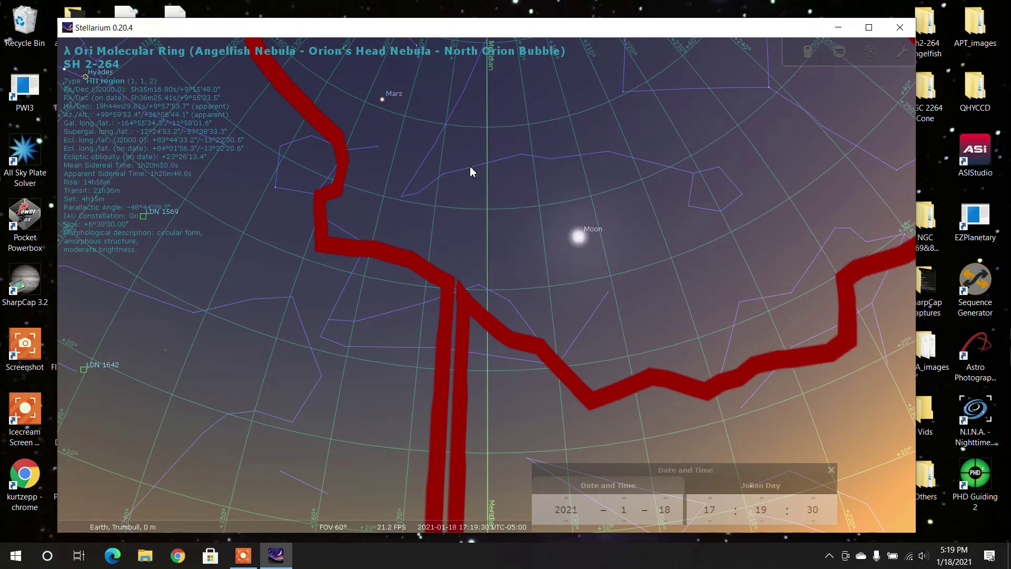
pyautogui.moveTo(461, 164); pyautogui.dragTo(460, 208)
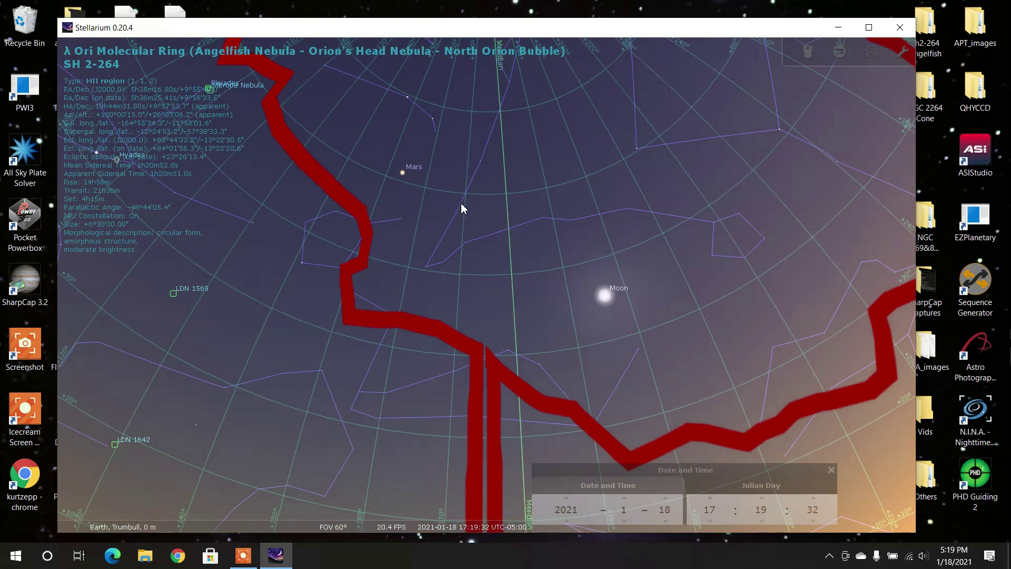
pyautogui.scroll(-3, 450, 207)
pyautogui.scroll(1, 438, 197)
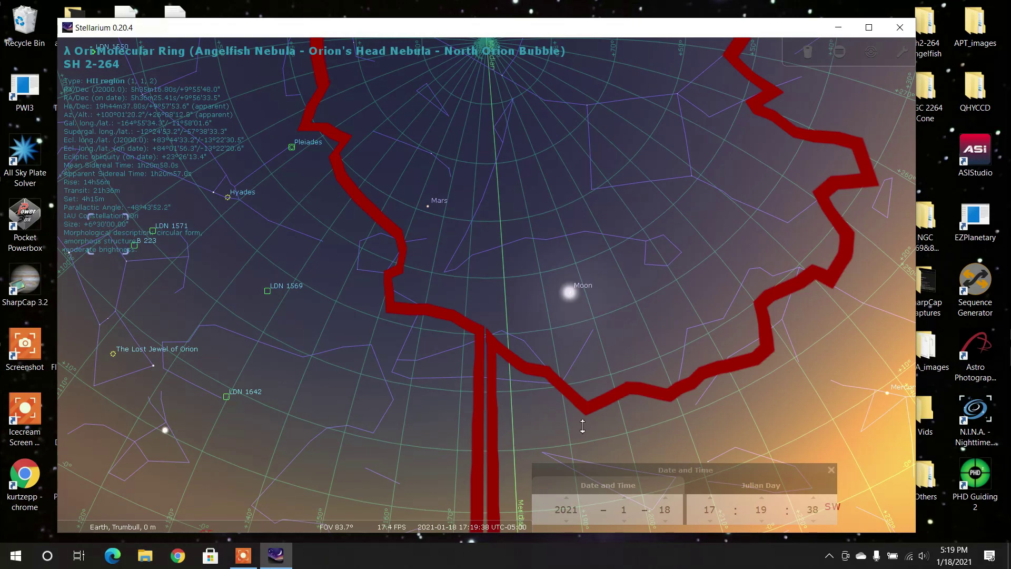
# Pan and zoom onto the λ Ori Molecular Ring near Bellatrix in Orion
pyautogui.moveTo(237, 225); pyautogui.dragTo(478, 203)
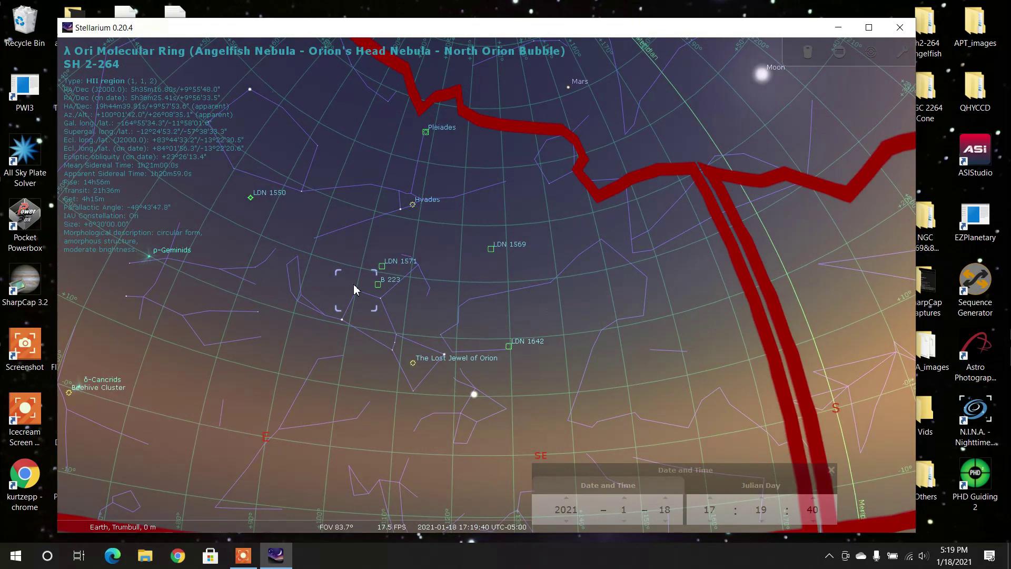
pyautogui.scroll(5, 354, 289)
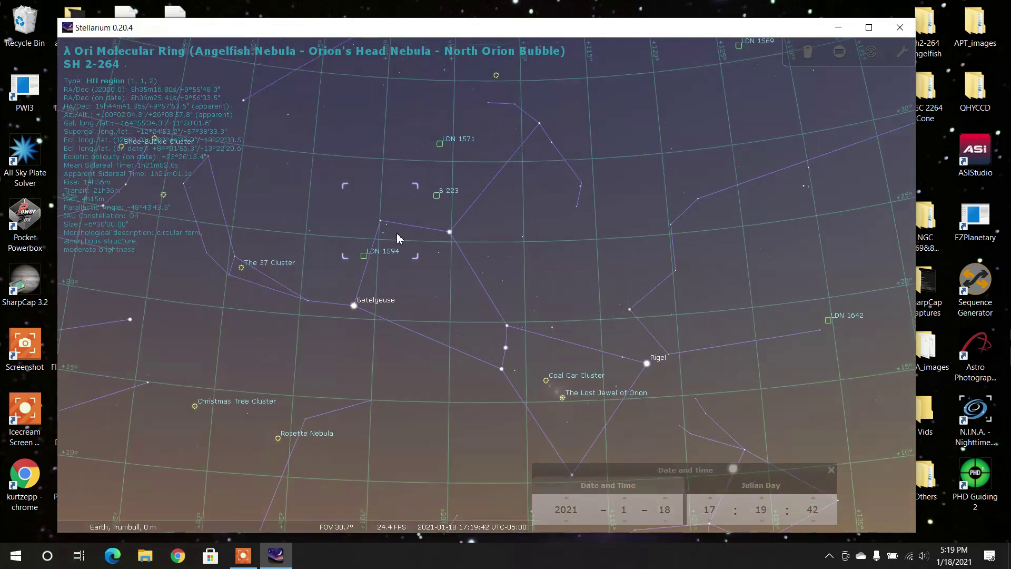
pyautogui.scroll(3, 396, 238)
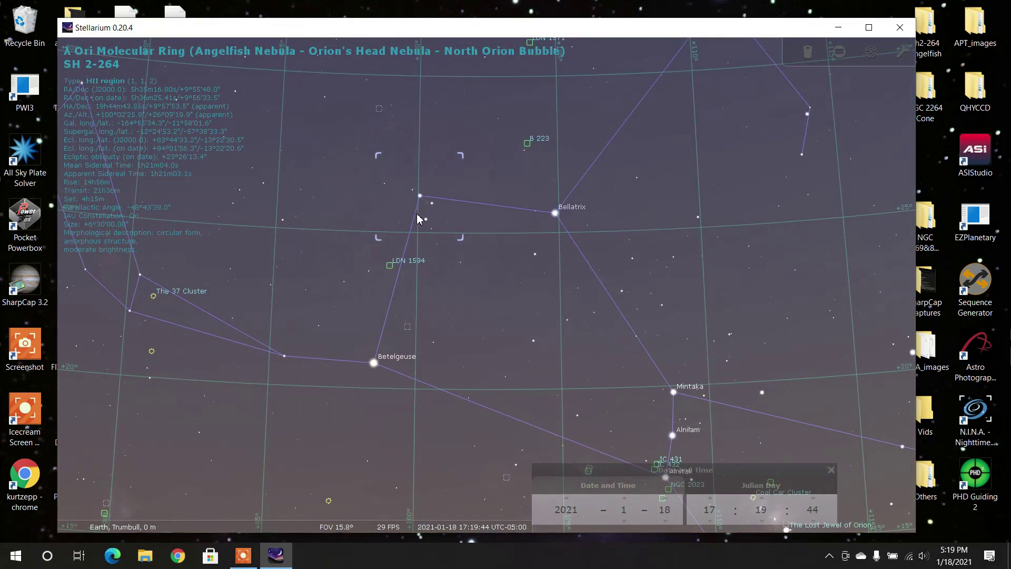
pyautogui.scroll(5, 418, 217)
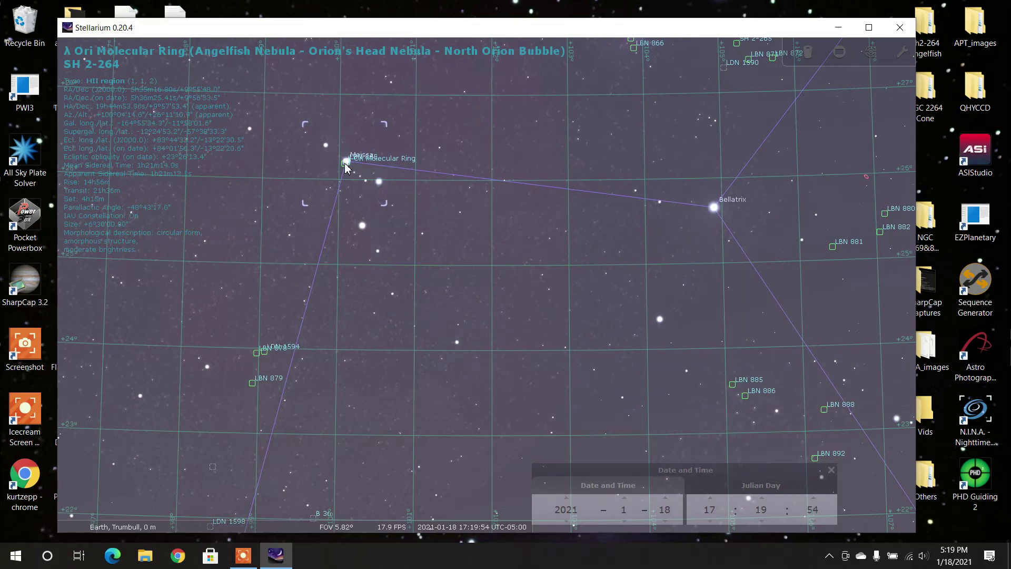
pyautogui.scroll(-3, 581, 152)
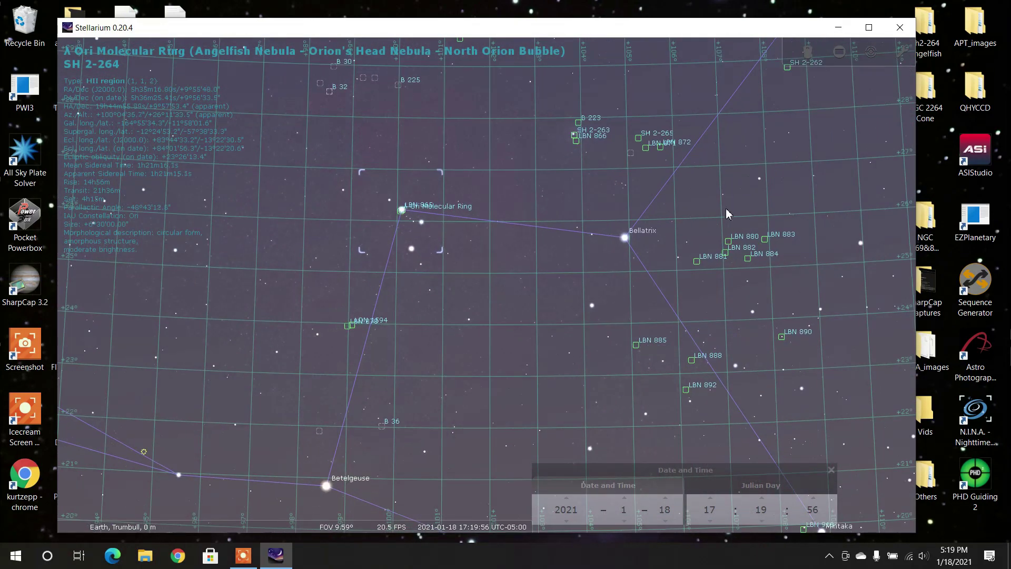
pyautogui.scroll(-3, 632, 246)
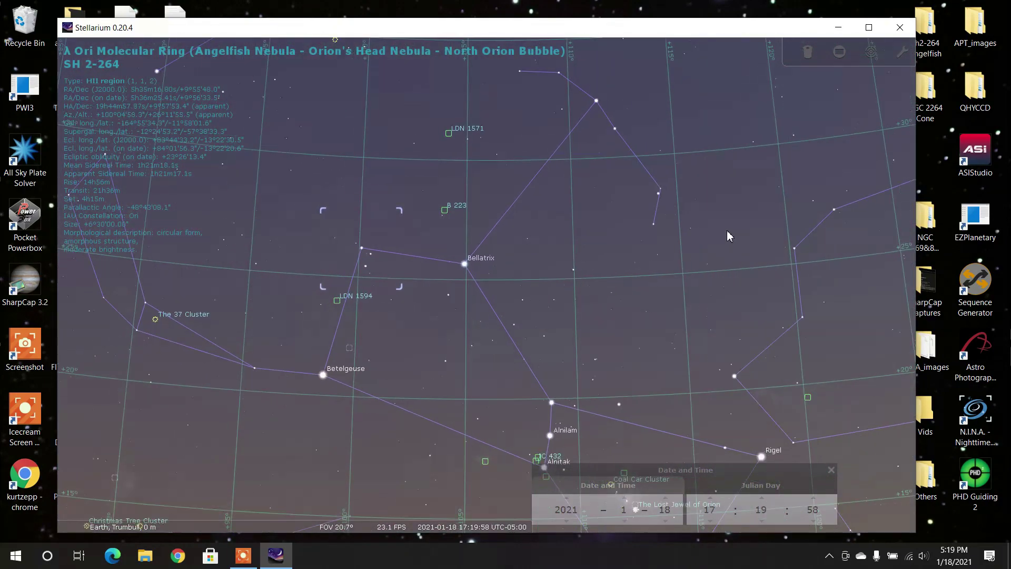
pyautogui.scroll(-5, 676, 267)
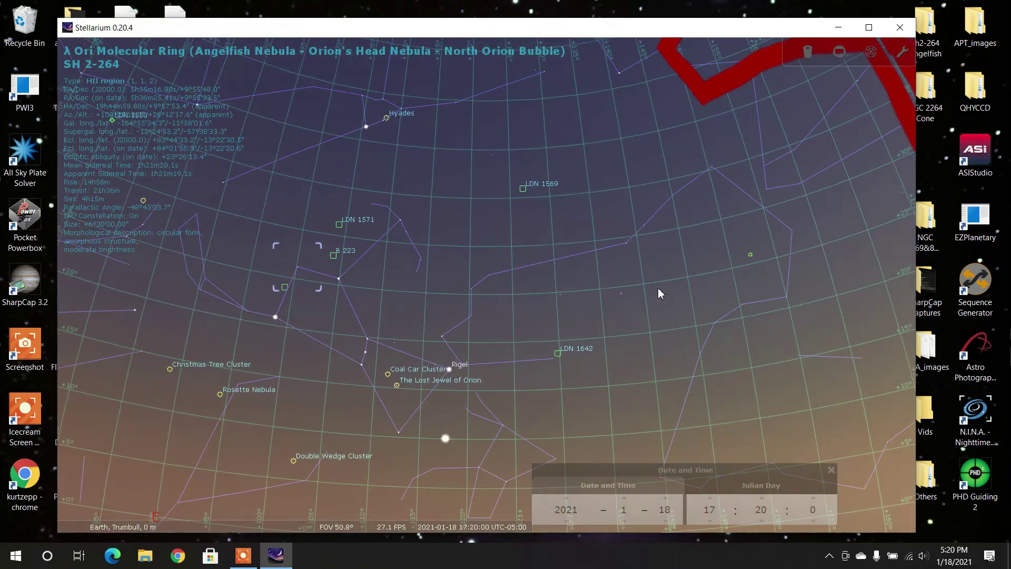
pyautogui.scroll(-3, 618, 270)
pyautogui.moveTo(794, 226); pyautogui.dragTo(711, 302)
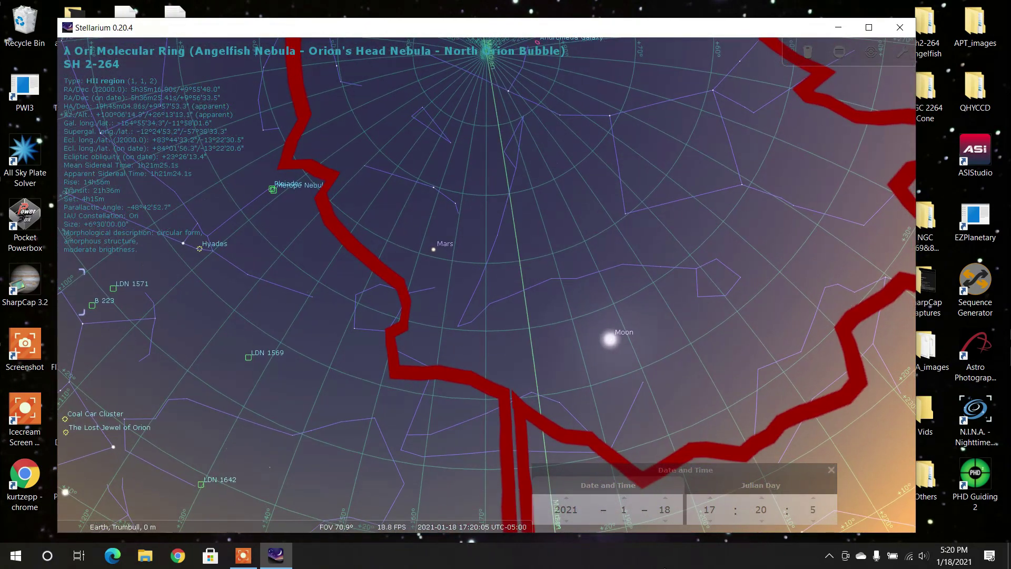
# Advance the Stellarium clock from 17:20 to 20:23, then minimize Stellarium
pyautogui.click(710, 498)
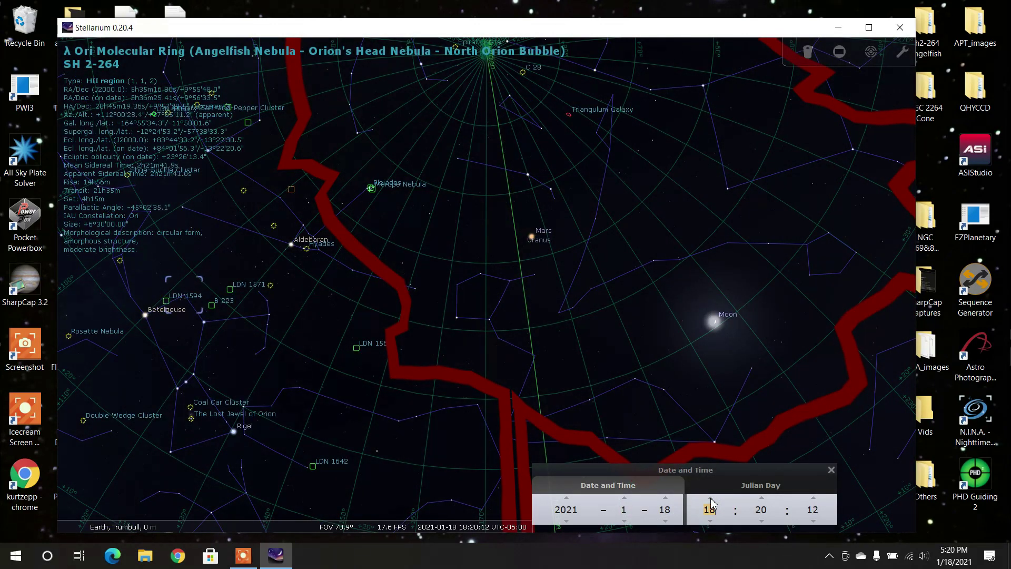
pyautogui.click(711, 498)
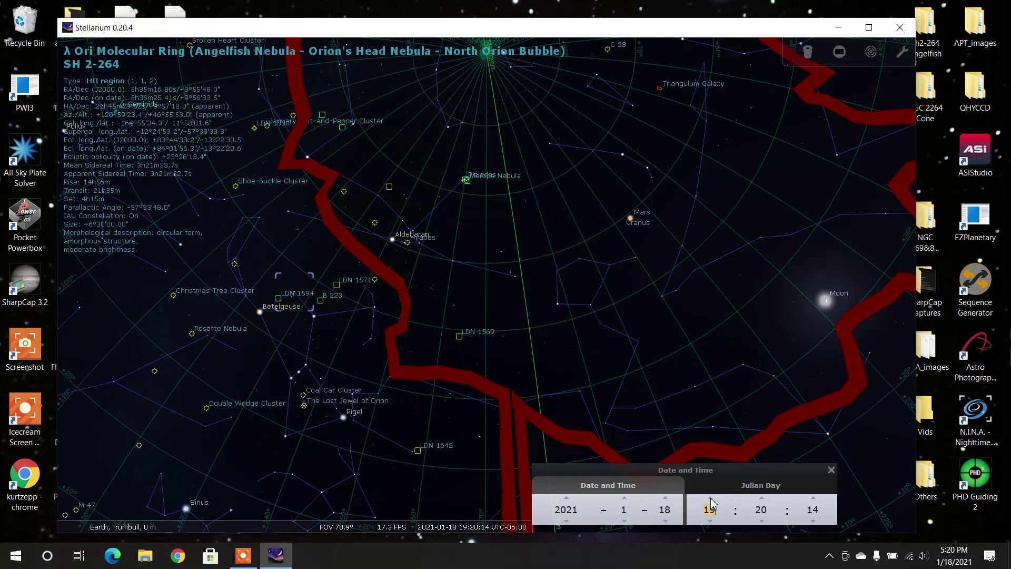
pyautogui.click(712, 499)
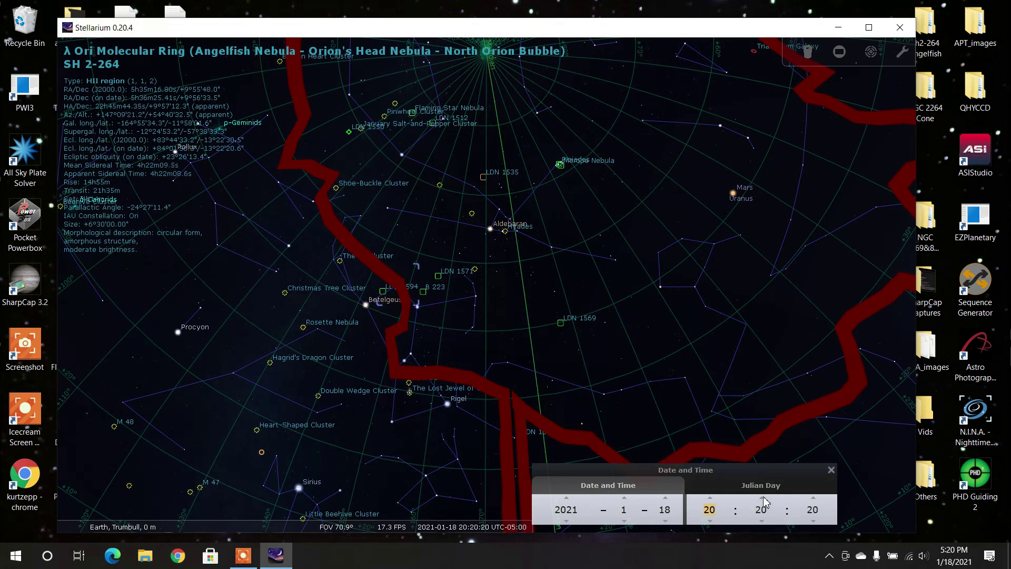
pyautogui.scroll(10, 765, 501)
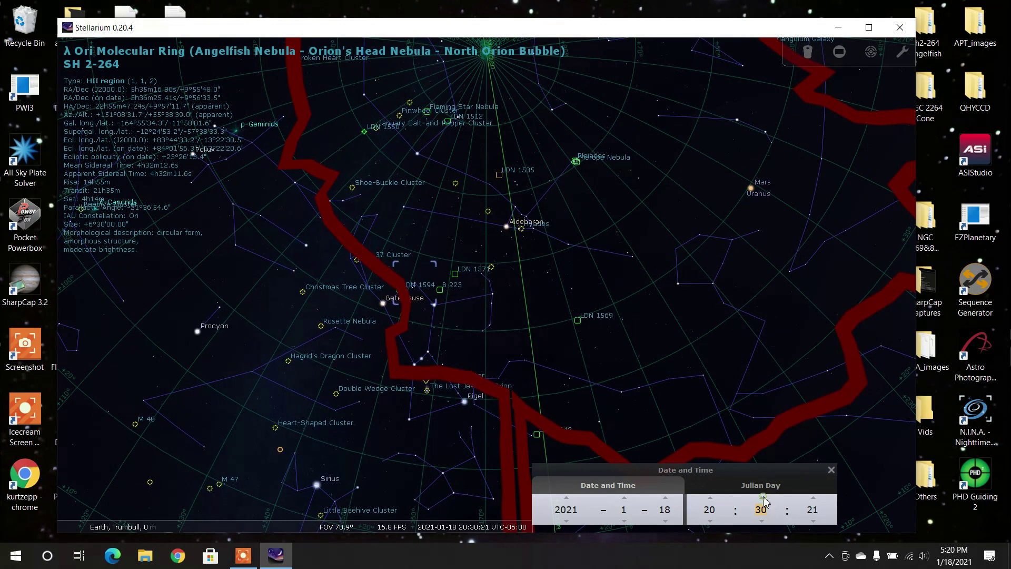
pyautogui.scroll(1, 765, 500)
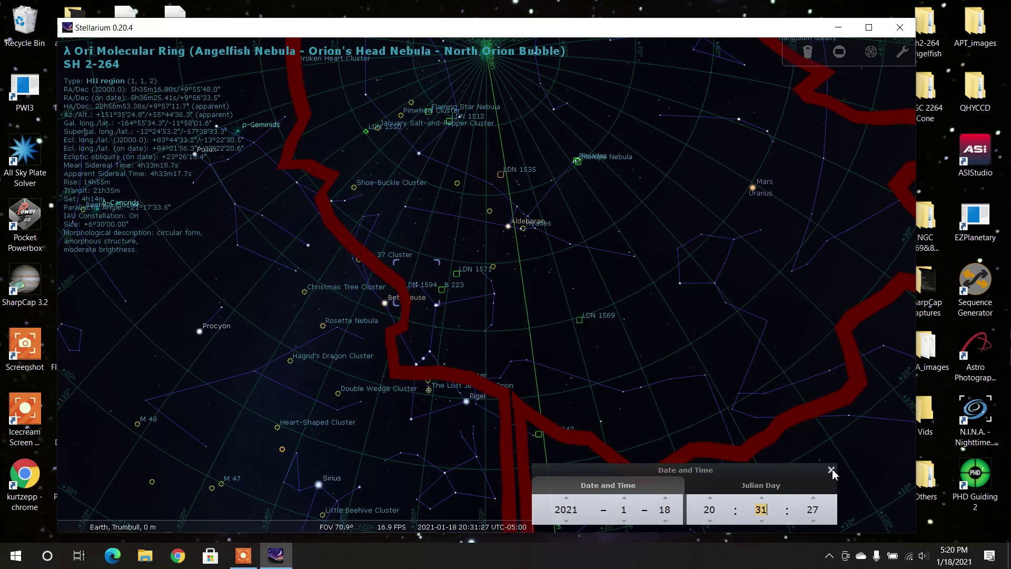
pyautogui.write('23')
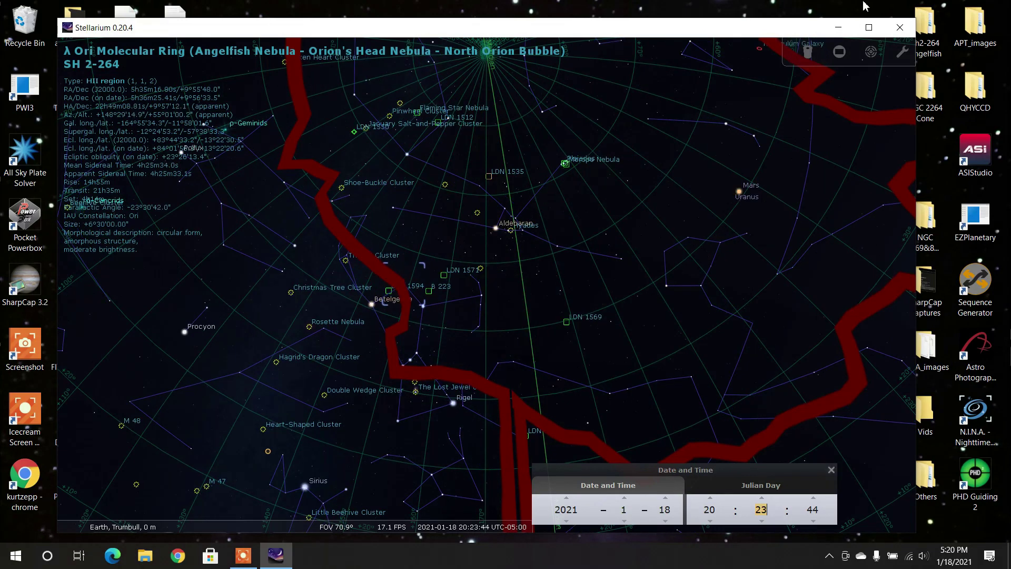
pyautogui.click(842, 29)
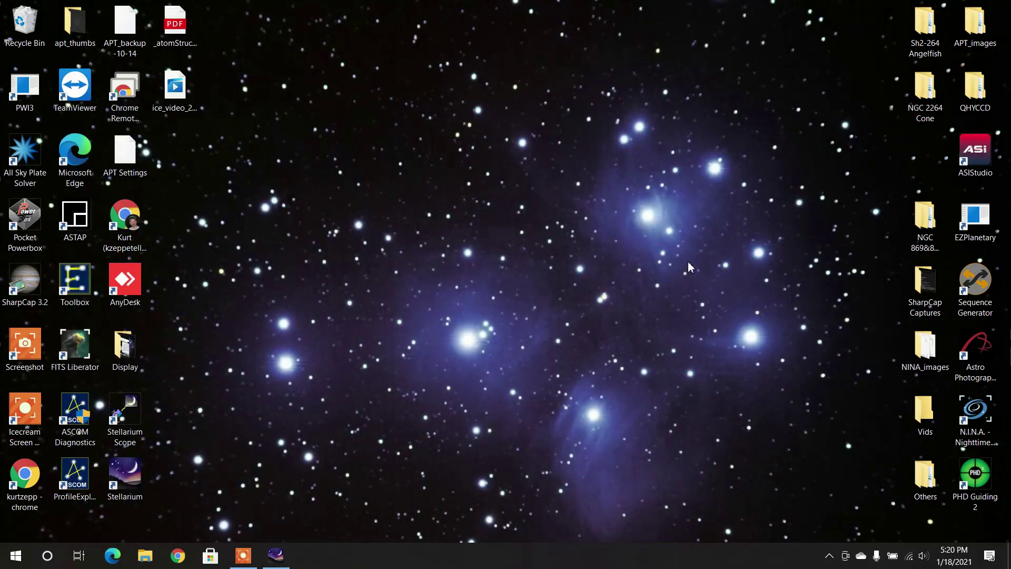
# Launch N.I.N.A. 1.10 HF1, then resize and position its window to show the camera page
pyautogui.doubleClick(971, 421)
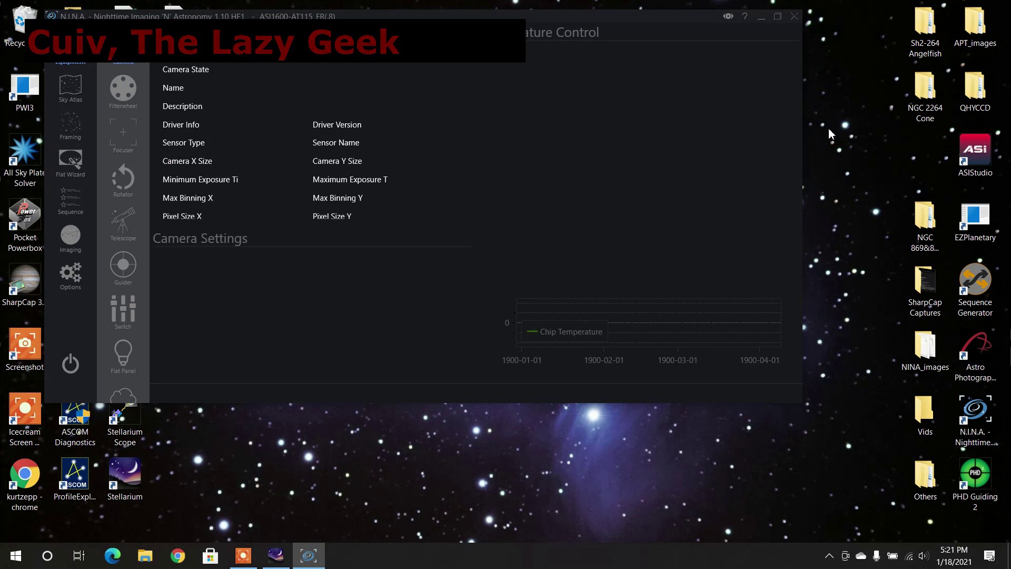
pyautogui.moveTo(781, 404); pyautogui.dragTo(786, 419)
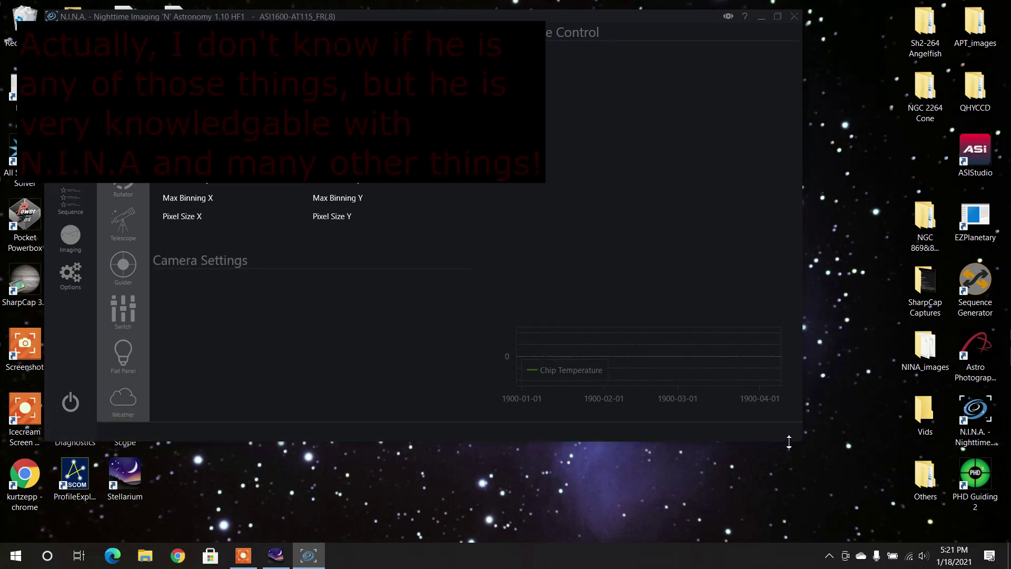
pyautogui.click(803, 274)
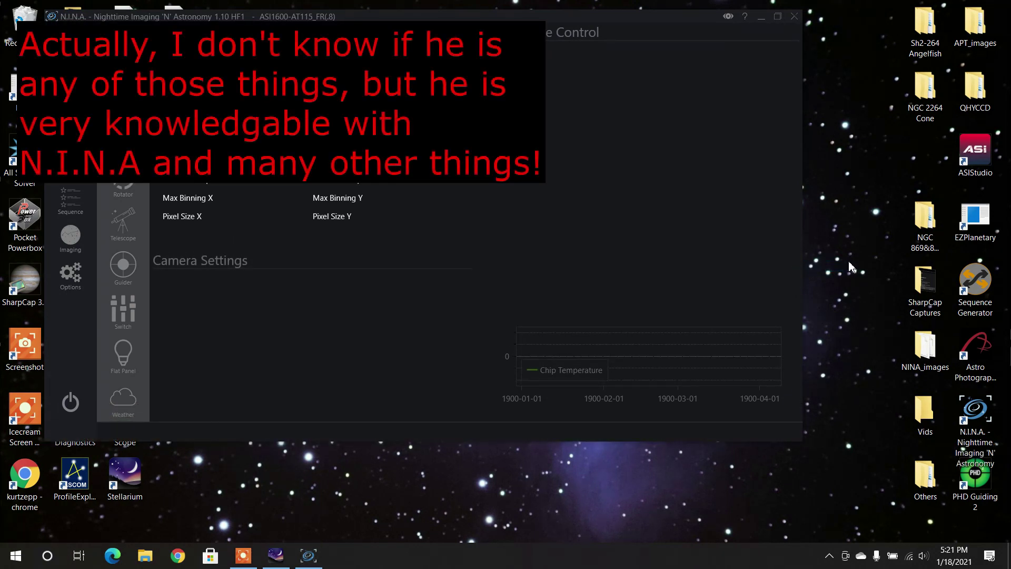
pyautogui.moveTo(801, 158); pyautogui.dragTo(842, 158)
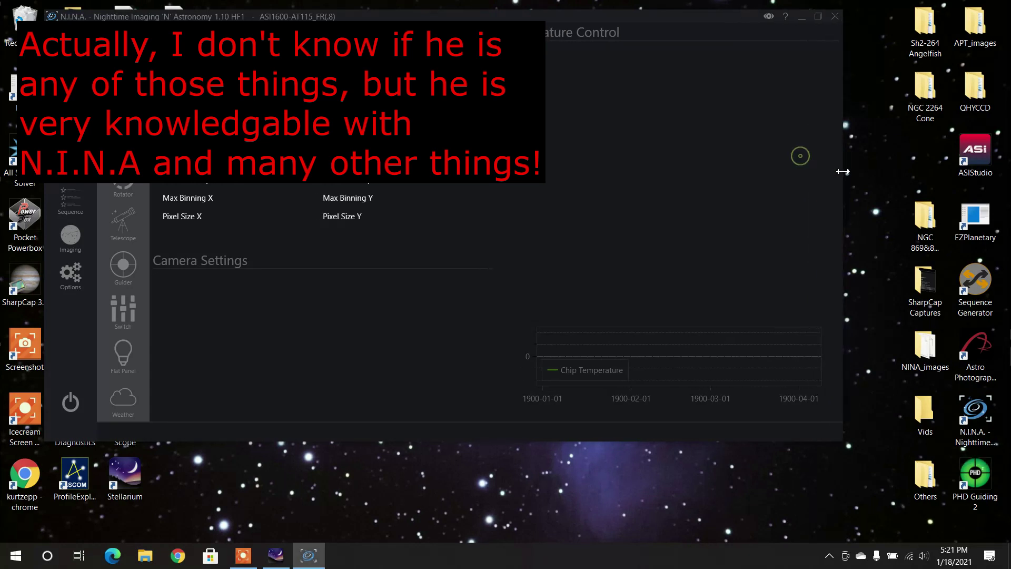
pyautogui.moveTo(674, 21); pyautogui.dragTo(688, 28)
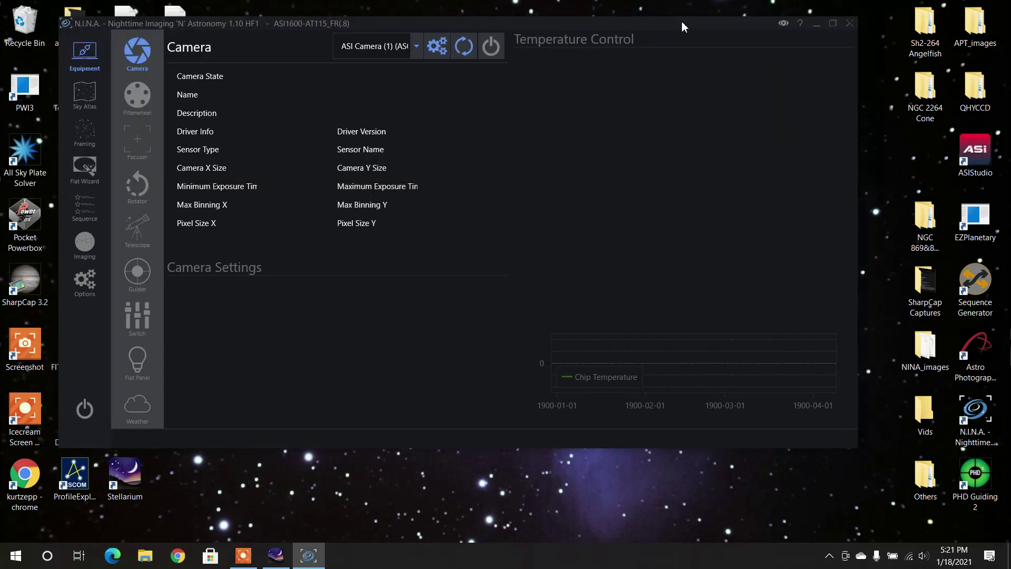
pyautogui.moveTo(683, 26); pyautogui.dragTo(706, 26)
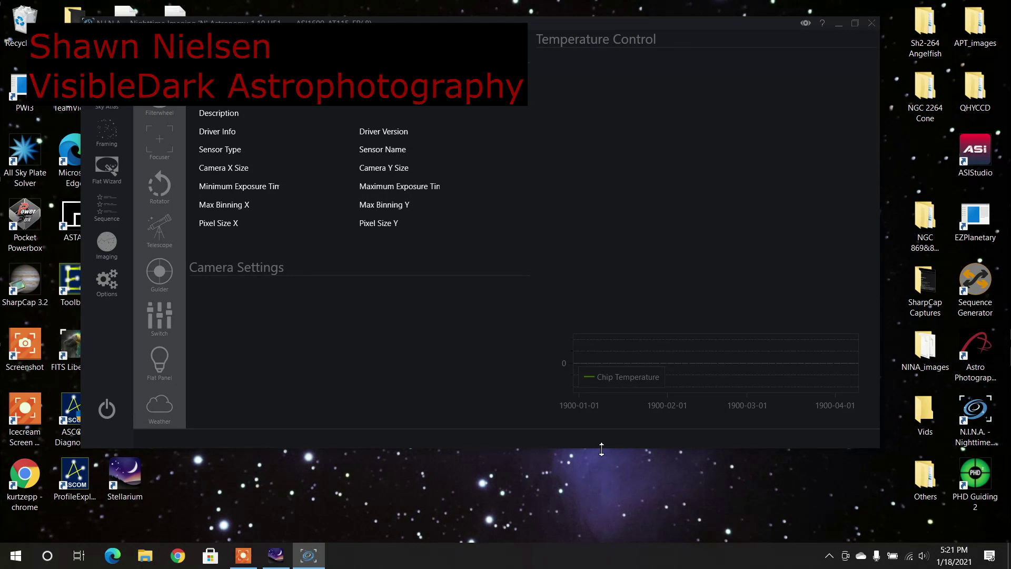
pyautogui.moveTo(603, 449); pyautogui.dragTo(603, 505)
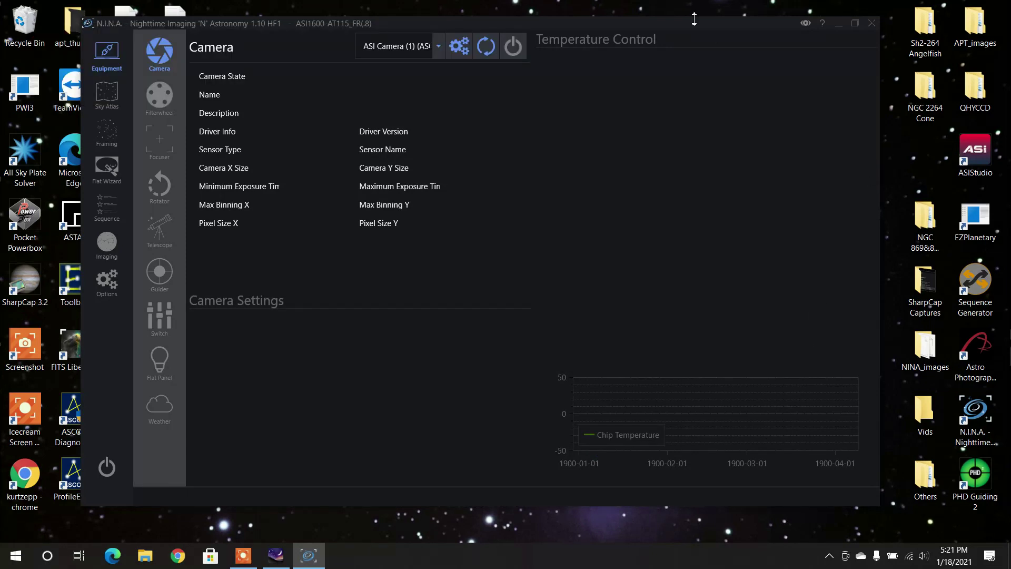
pyautogui.moveTo(692, 24); pyautogui.dragTo(699, 15)
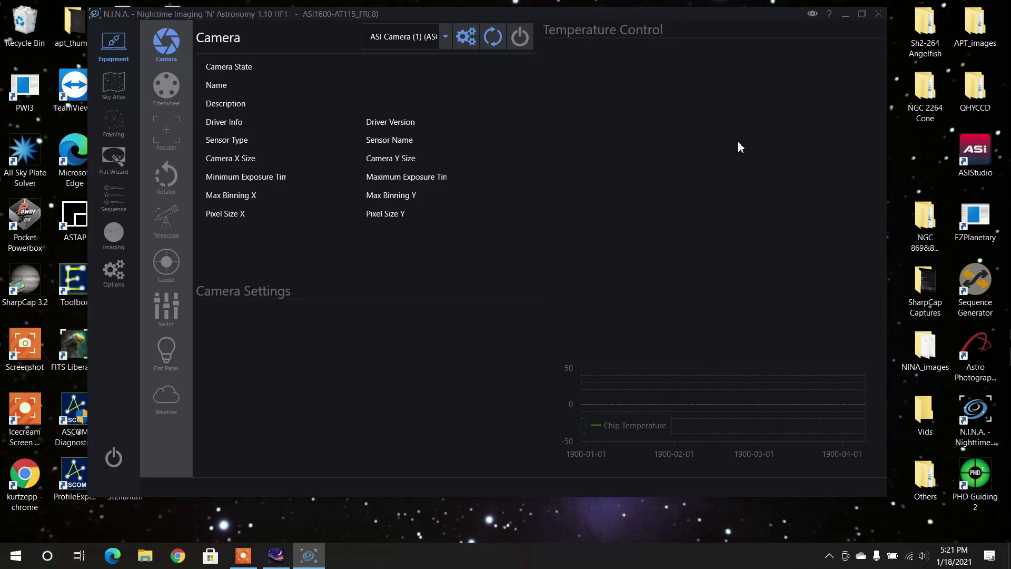
# Connect the ASI camera, filter wheel, focuser and EQMOD HEQ5/6 mount, then minimize the EQMOD window
pyautogui.click(540, 48)
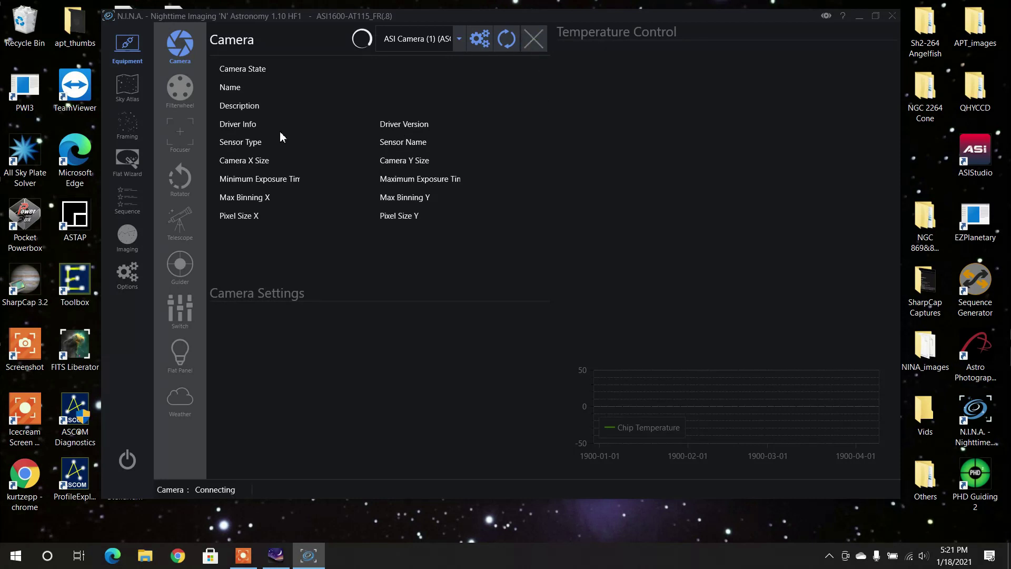
pyautogui.click(180, 89)
pyautogui.click(533, 45)
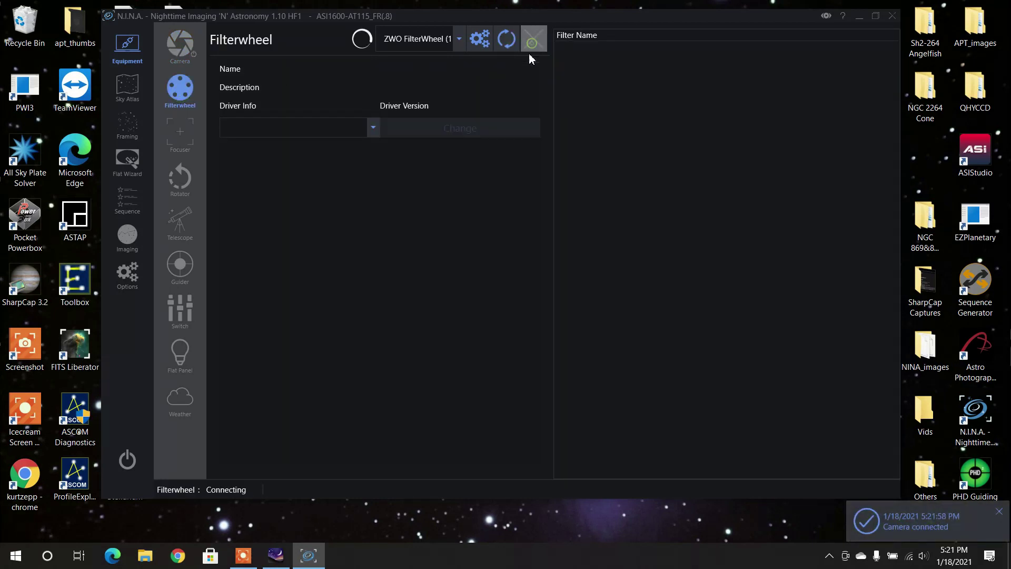
pyautogui.click(180, 136)
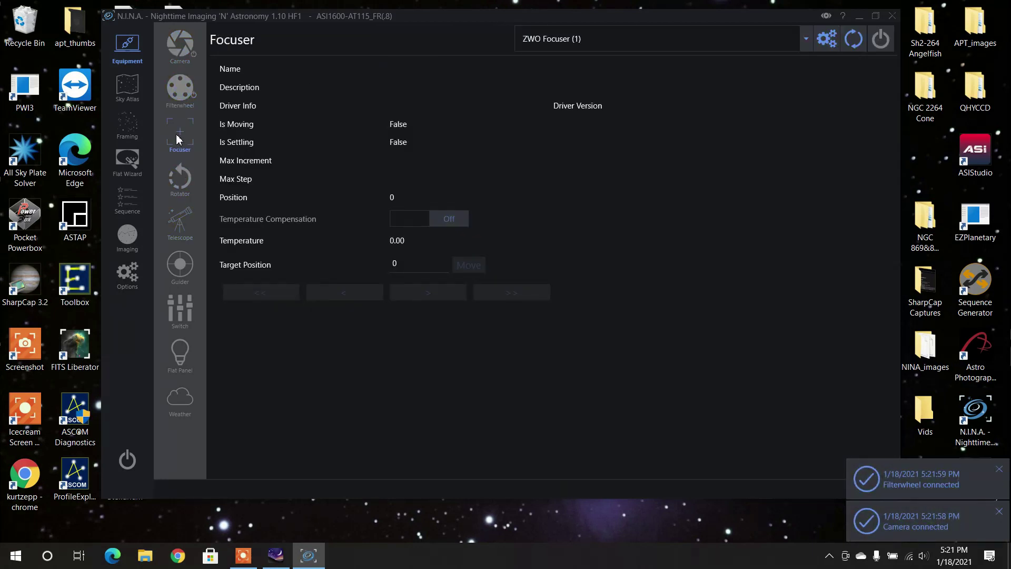
pyautogui.click(880, 39)
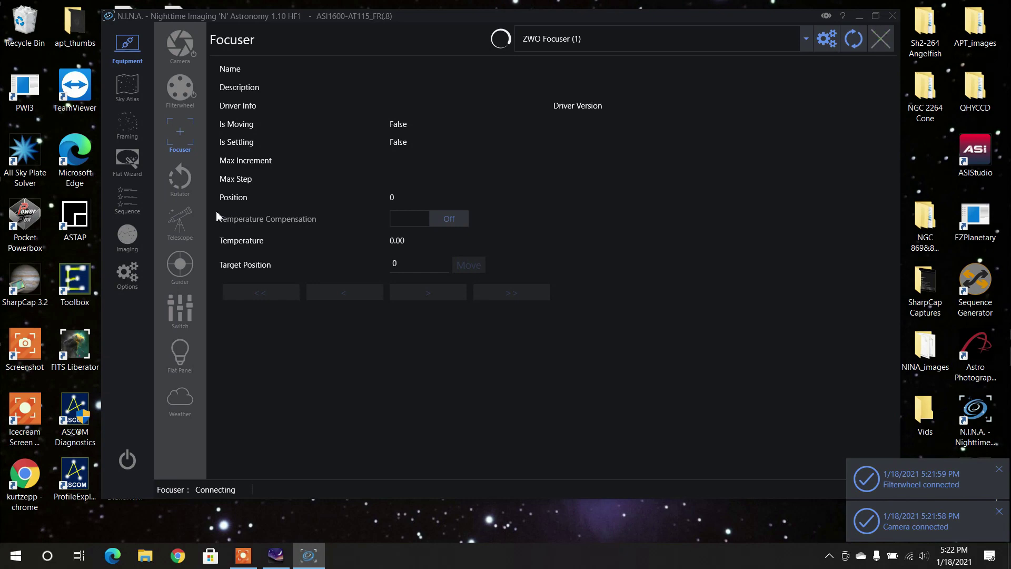
pyautogui.click(180, 221)
pyautogui.click(542, 42)
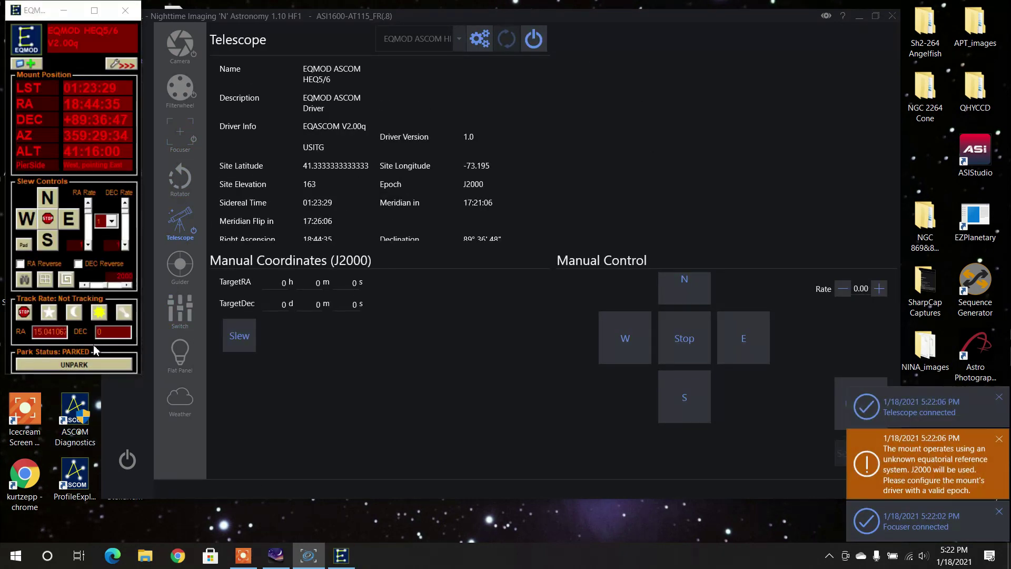
pyautogui.click(60, 16)
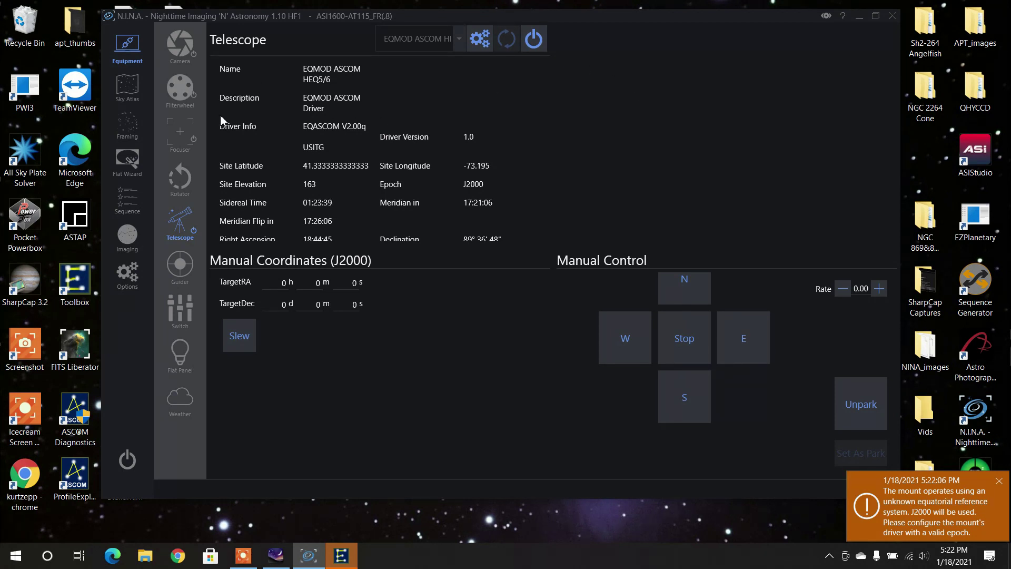
# Search the Sky Atlas for Sh2-264 and make it the sequence target
pyautogui.click(131, 87)
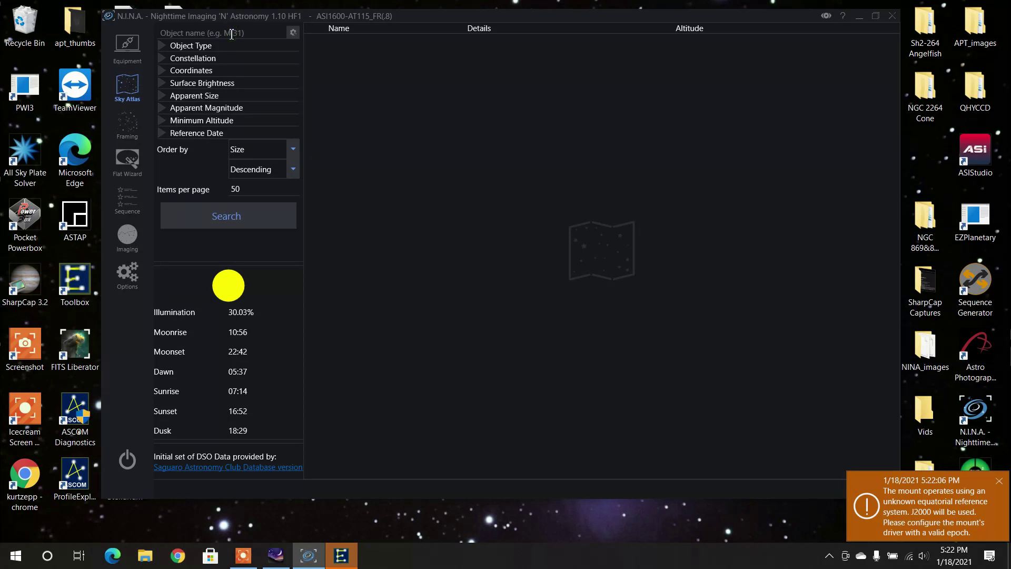
pyautogui.write('Sh2-264')
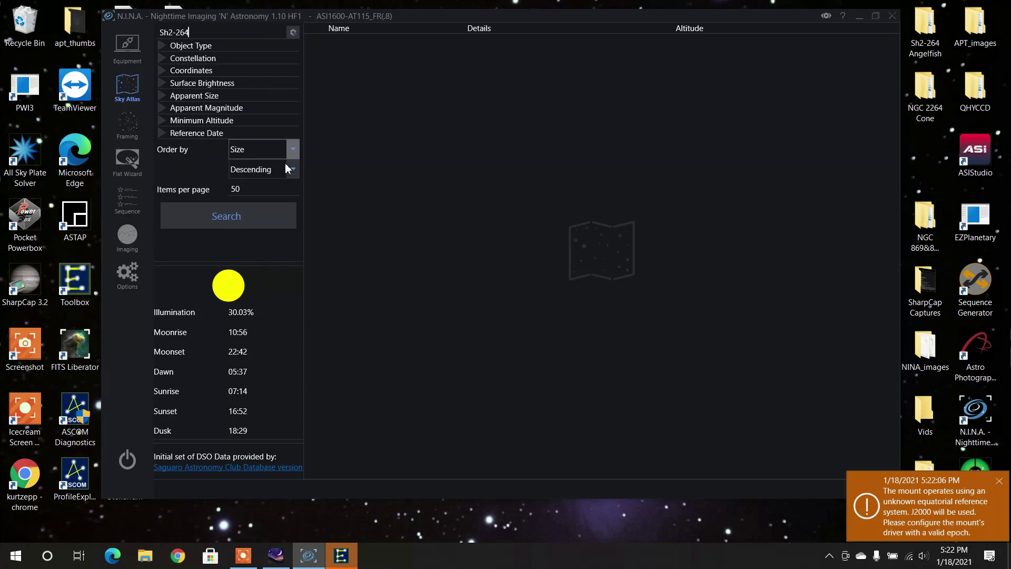
pyautogui.click(217, 220)
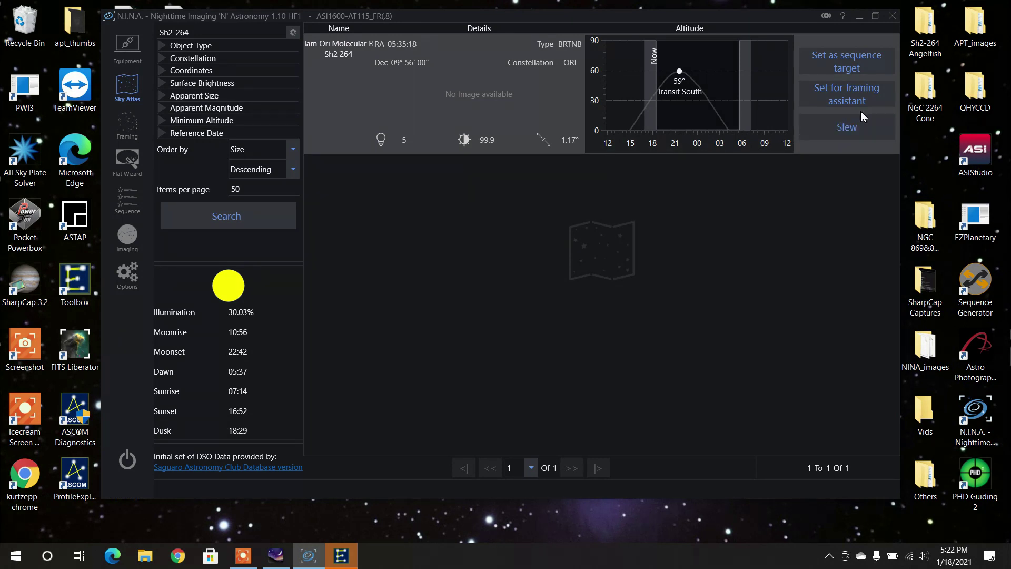
pyautogui.click(847, 66)
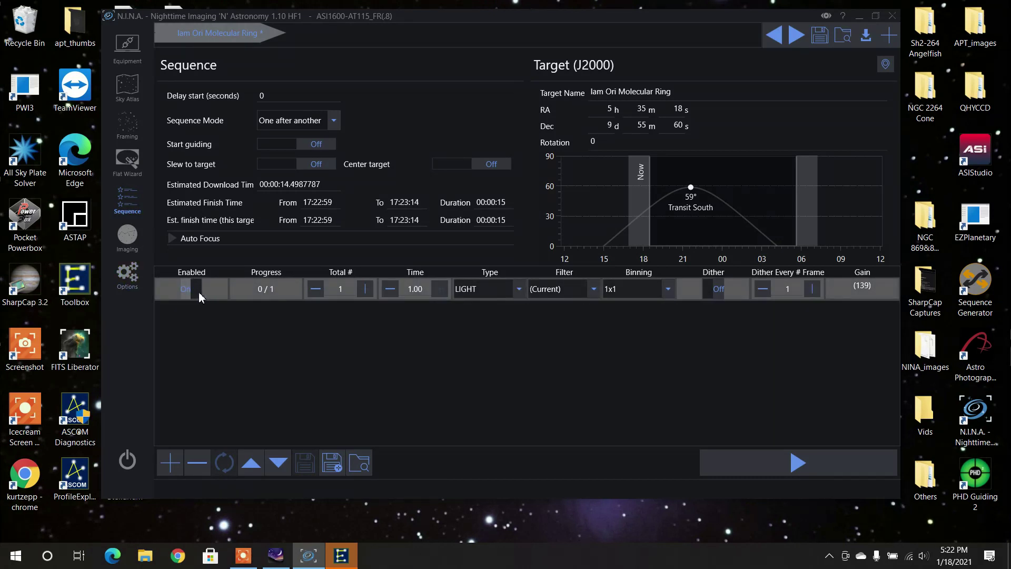
# Set the sequence row to 5 exposures of 90 s, keeping the LIGHT frame type
pyautogui.click(363, 290)
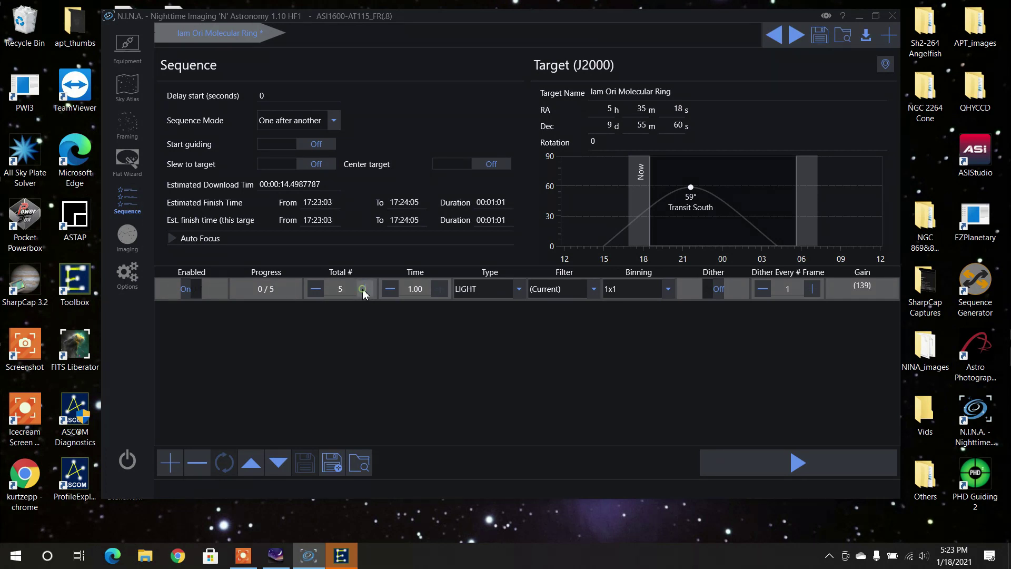
pyautogui.click(363, 290)
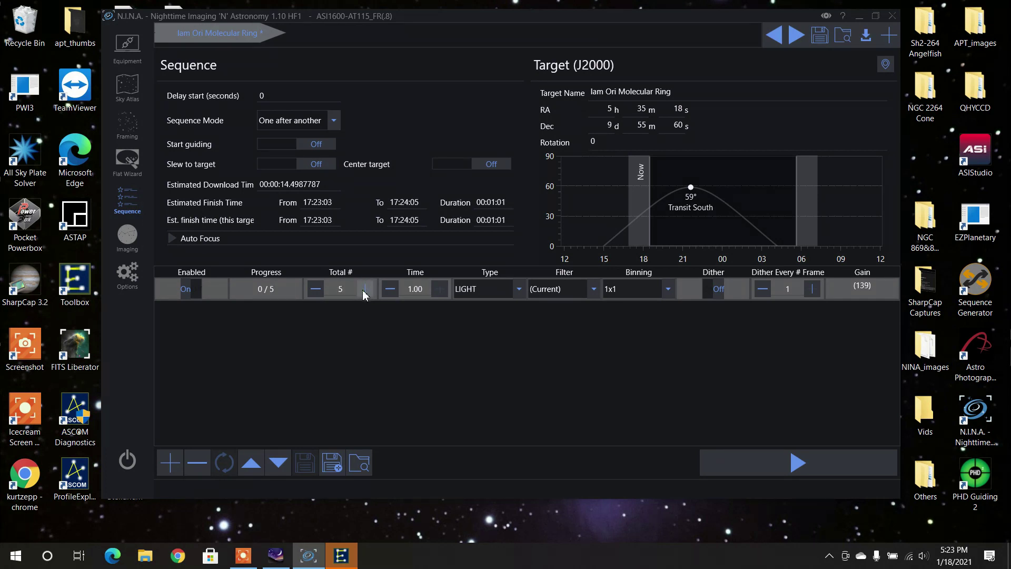
pyautogui.click(410, 289)
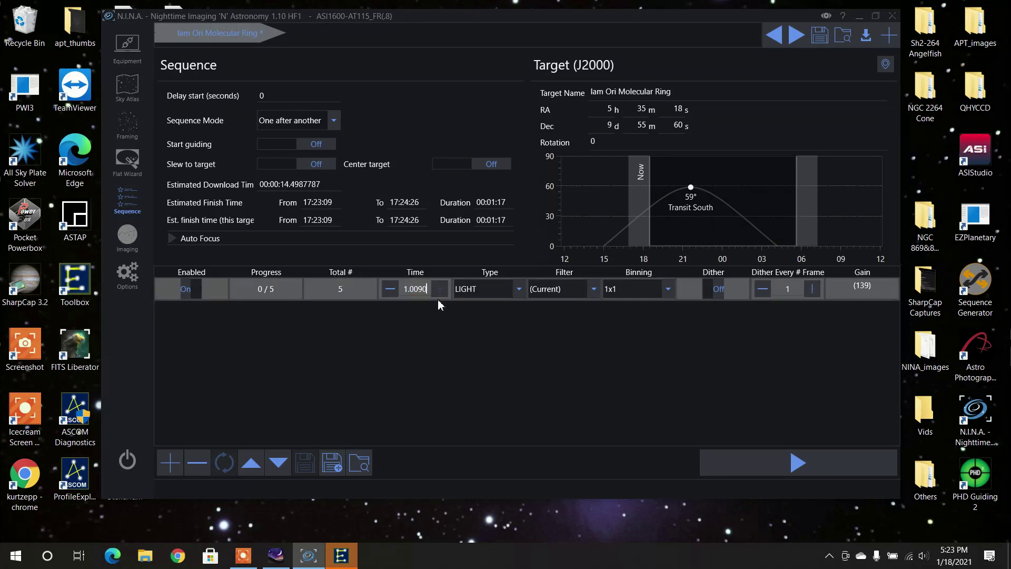
pyautogui.write('90')
pyautogui.hotkey('ctrl', 'a')
pyautogui.write('90')
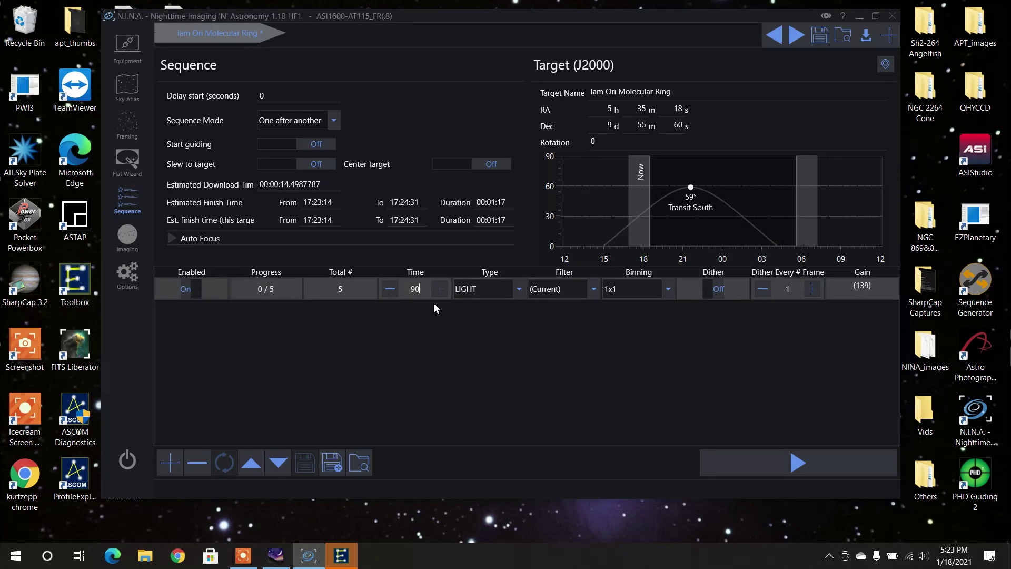
pyautogui.click(519, 289)
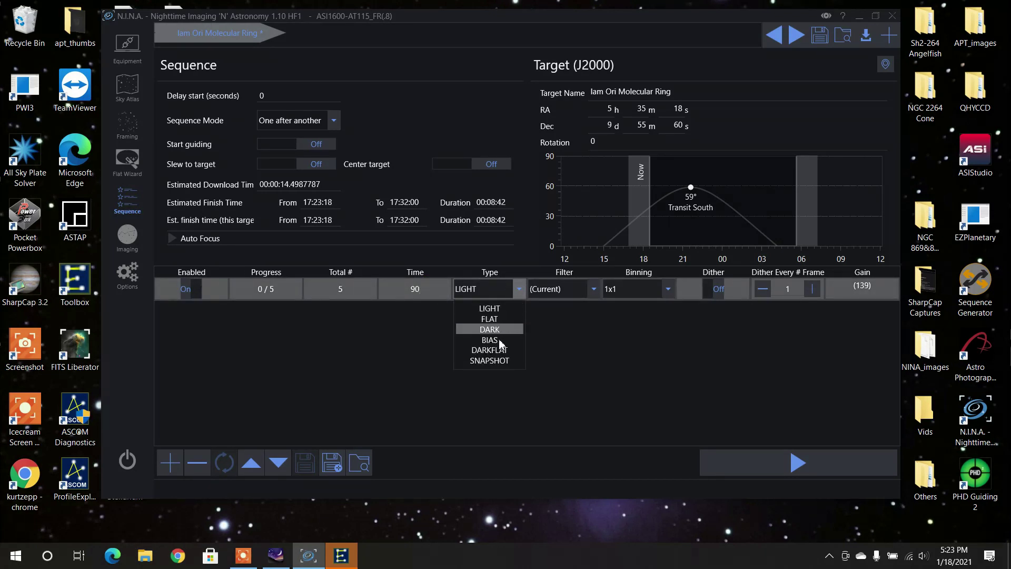
pyautogui.click(520, 292)
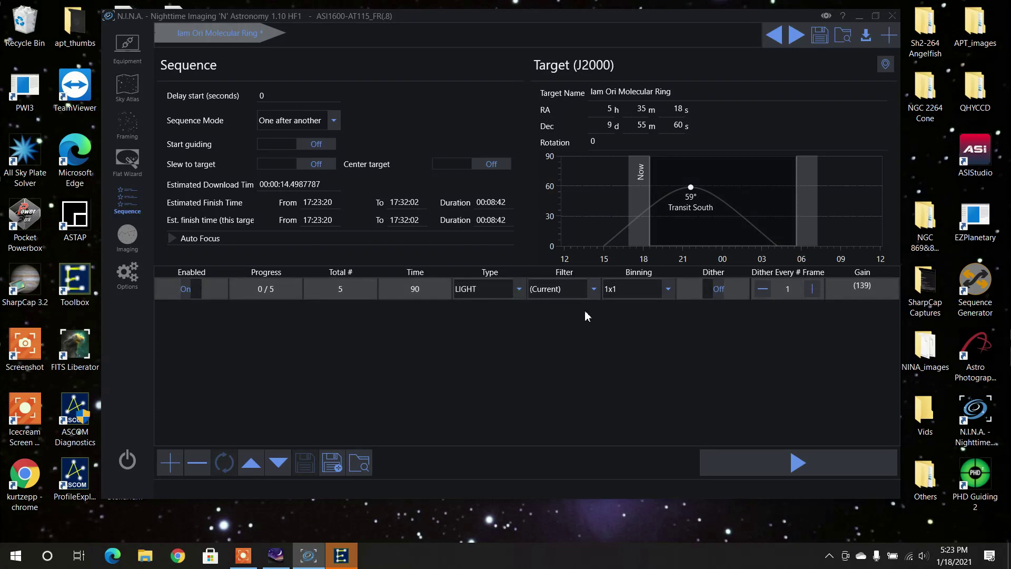
# Turn dithering on every 4 frames and choose the L filter for the row
pyautogui.click(594, 289)
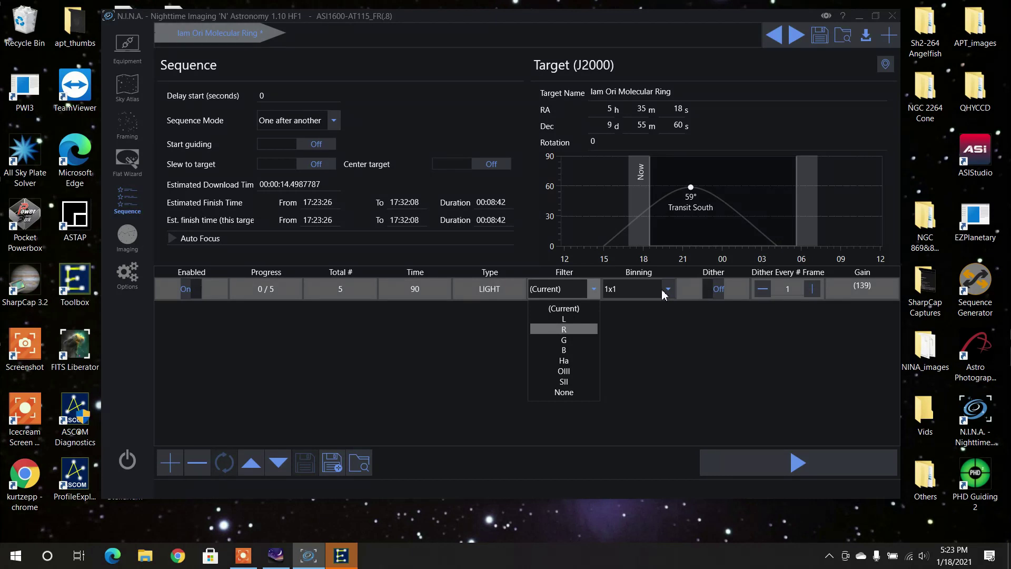
pyautogui.click(714, 293)
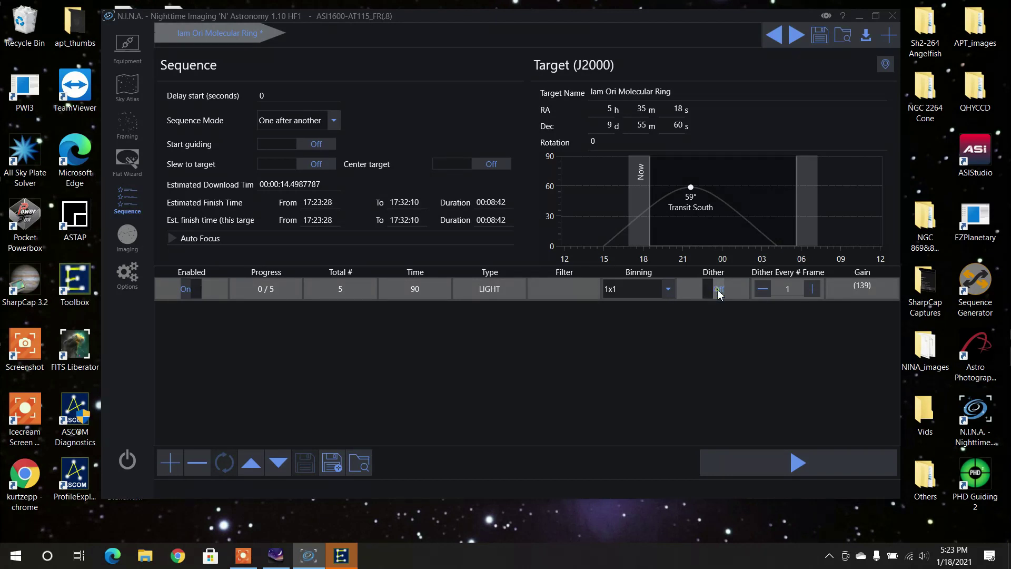
pyautogui.click(718, 293)
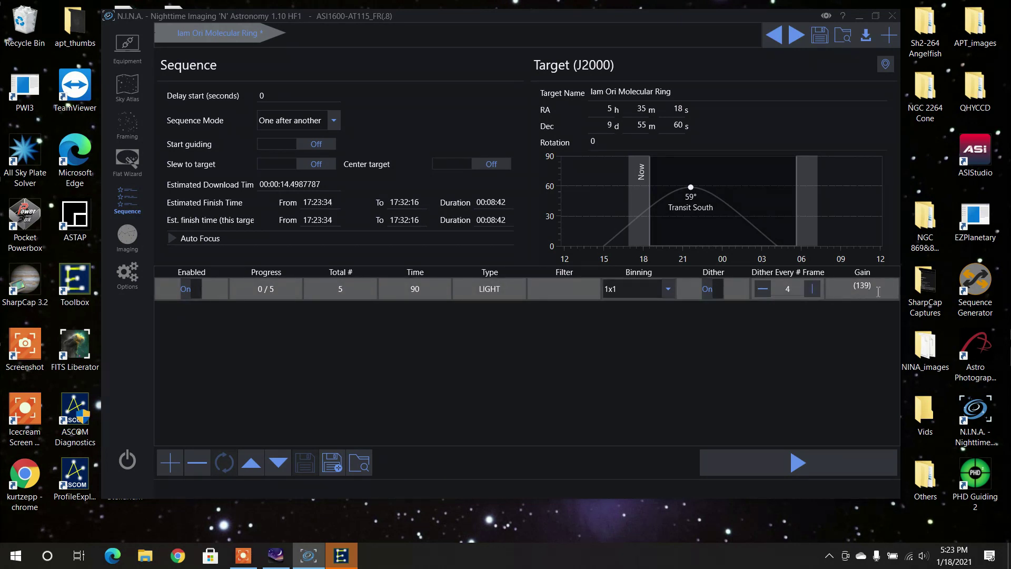
pyautogui.moveTo(901, 257); pyautogui.dragTo(910, 257)
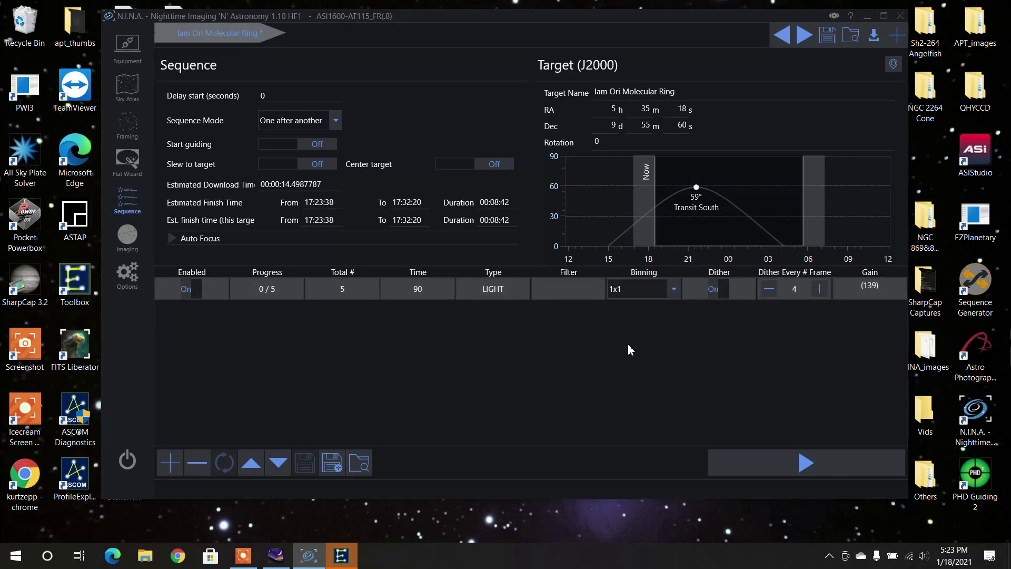
pyautogui.click(601, 289)
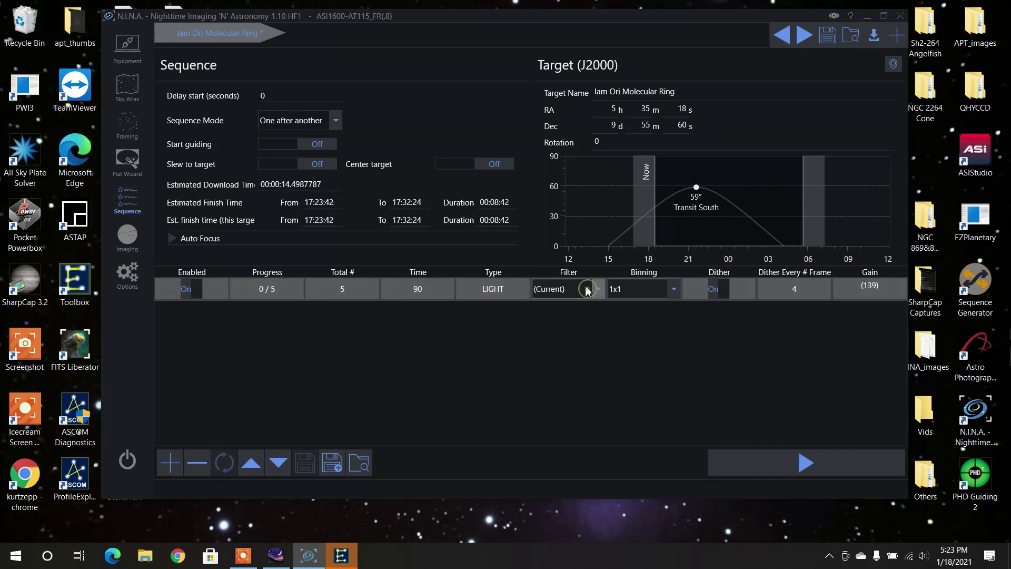
pyautogui.click(592, 289)
pyautogui.click(577, 319)
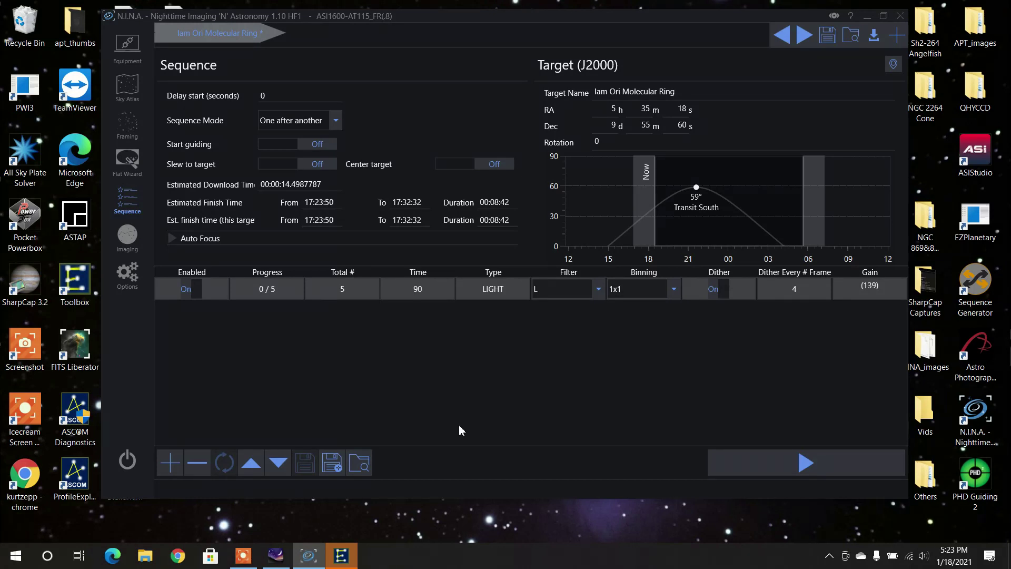
# Add a second row of 5 × 90 s LIGHT frames using the R filter
pyautogui.click(167, 464)
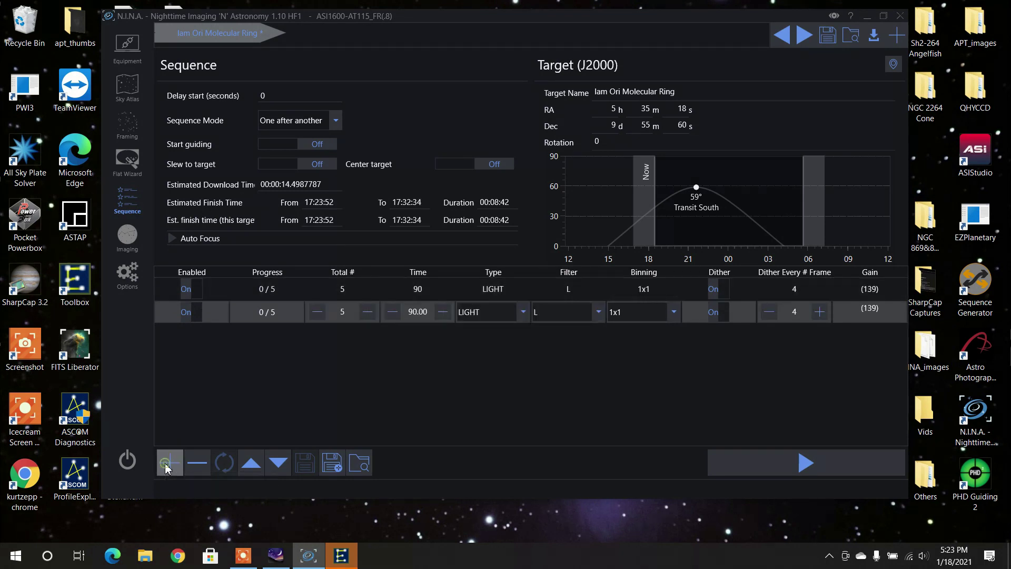
pyautogui.click(587, 316)
pyautogui.click(584, 352)
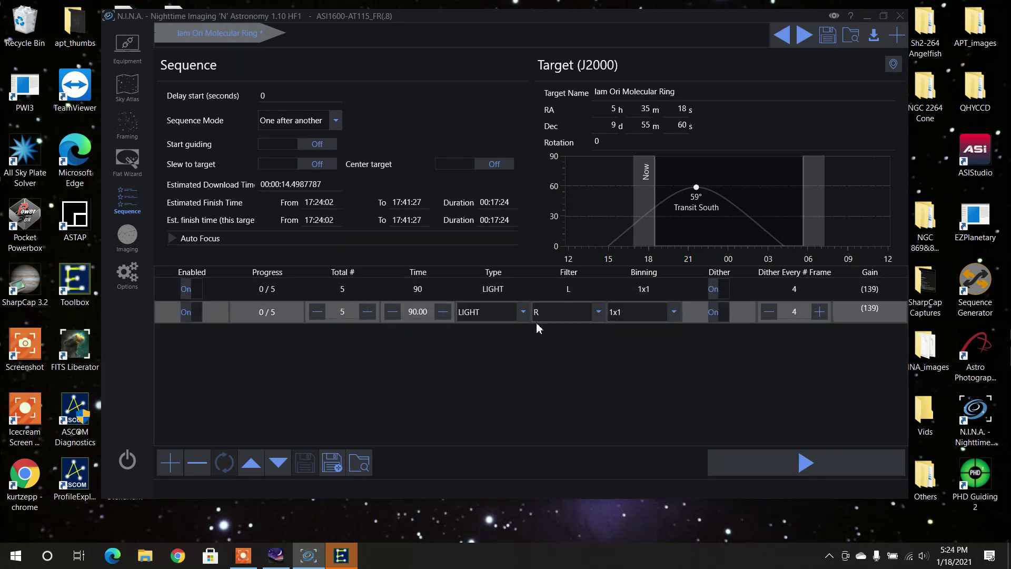
# Turn on Start guiding, Slew to target and Center target
pyautogui.click(323, 145)
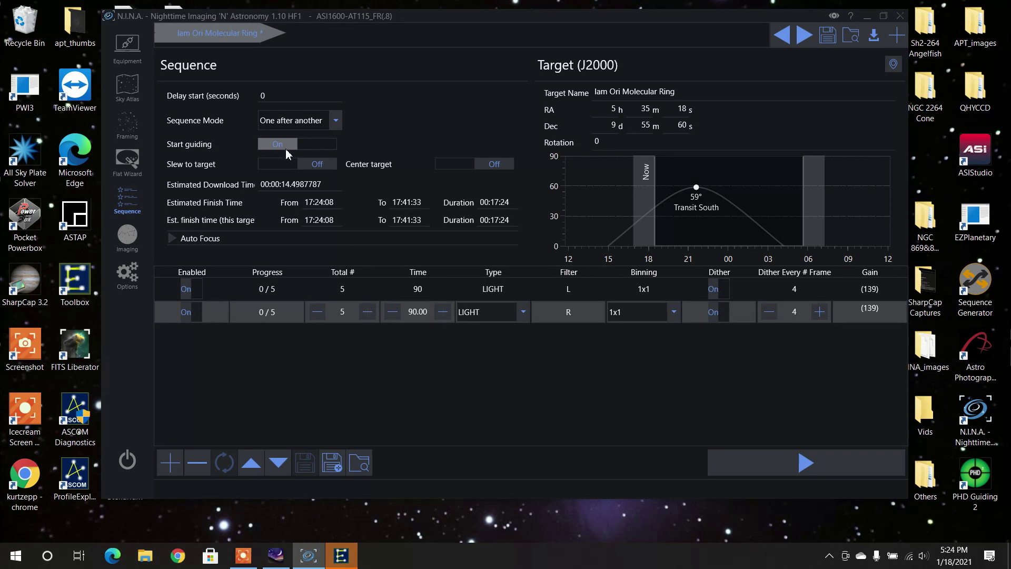
pyautogui.click(322, 167)
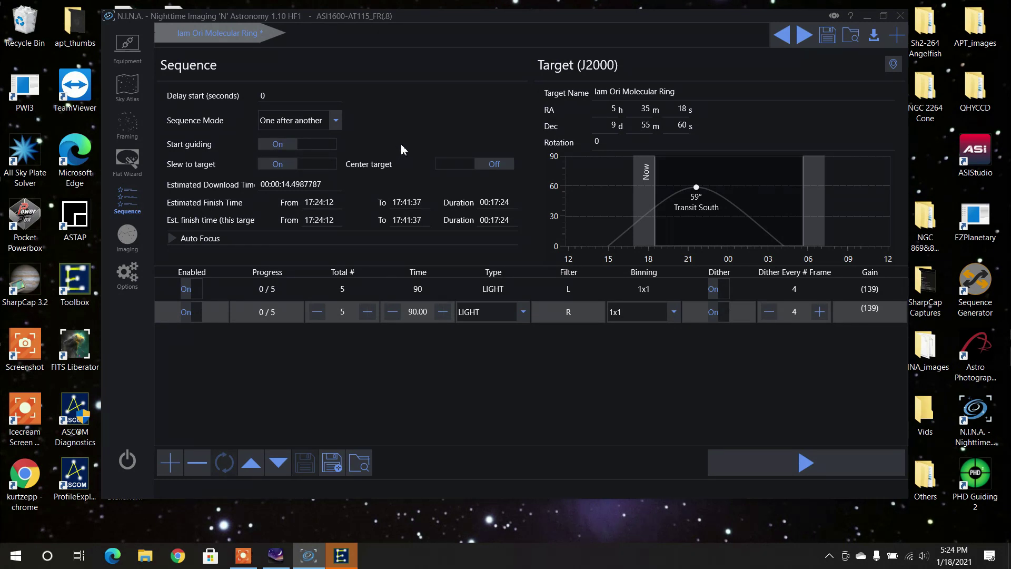
pyautogui.click(493, 165)
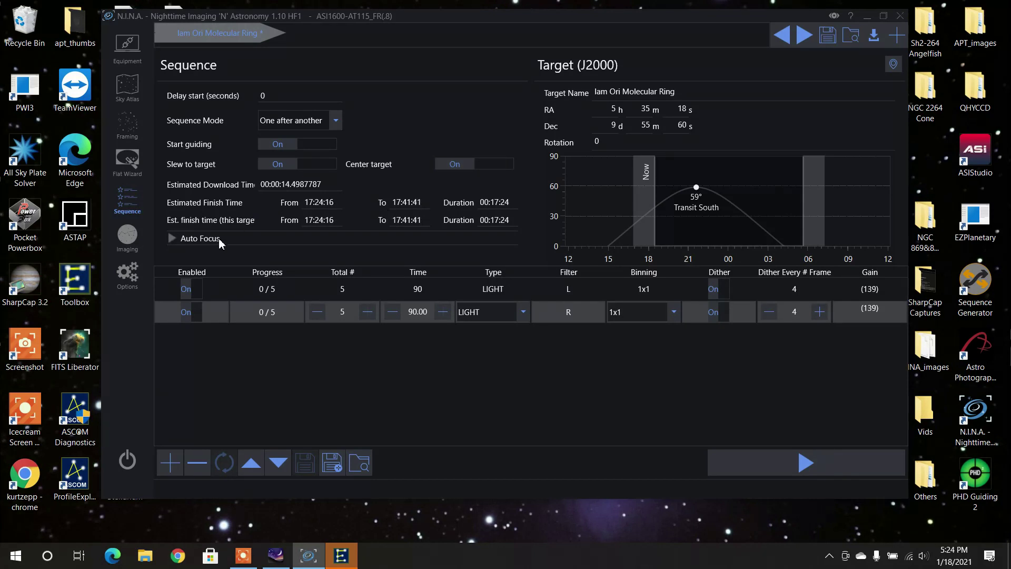
# Enable autofocus on start, on filter change, after 120 elapsed time and after HFR increase of 20
pyautogui.click(173, 239)
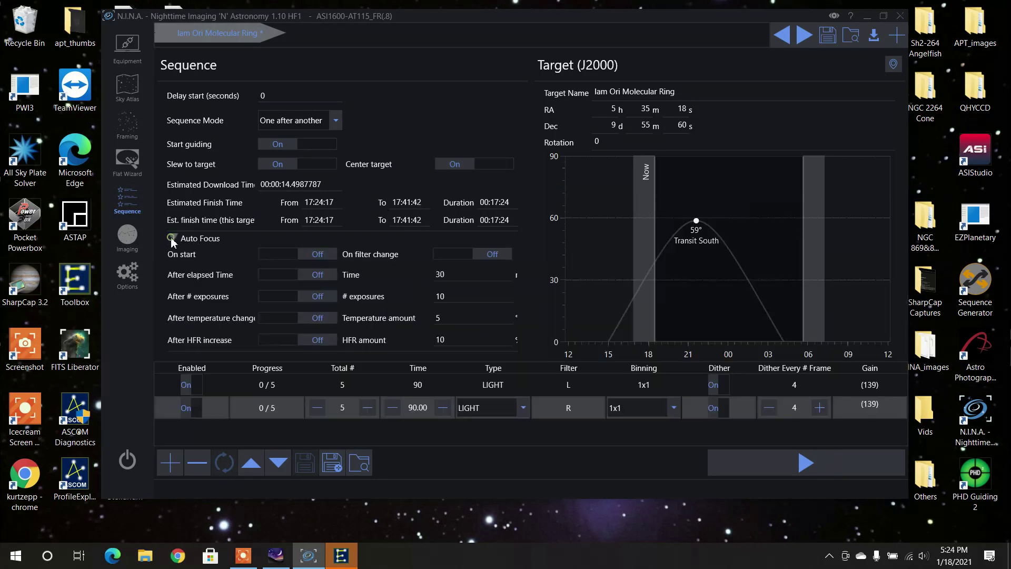
pyautogui.click(328, 255)
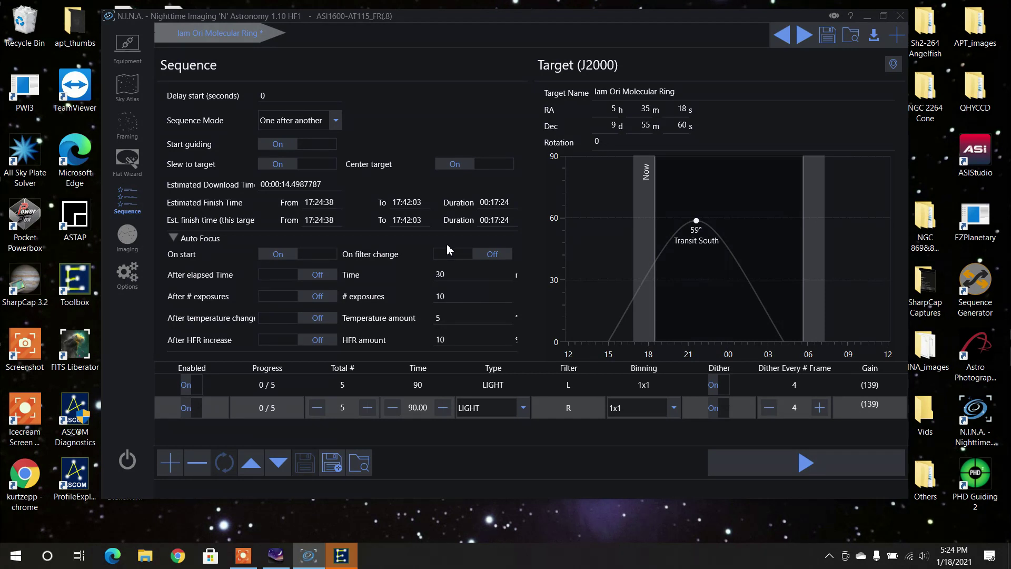
pyautogui.click(482, 253)
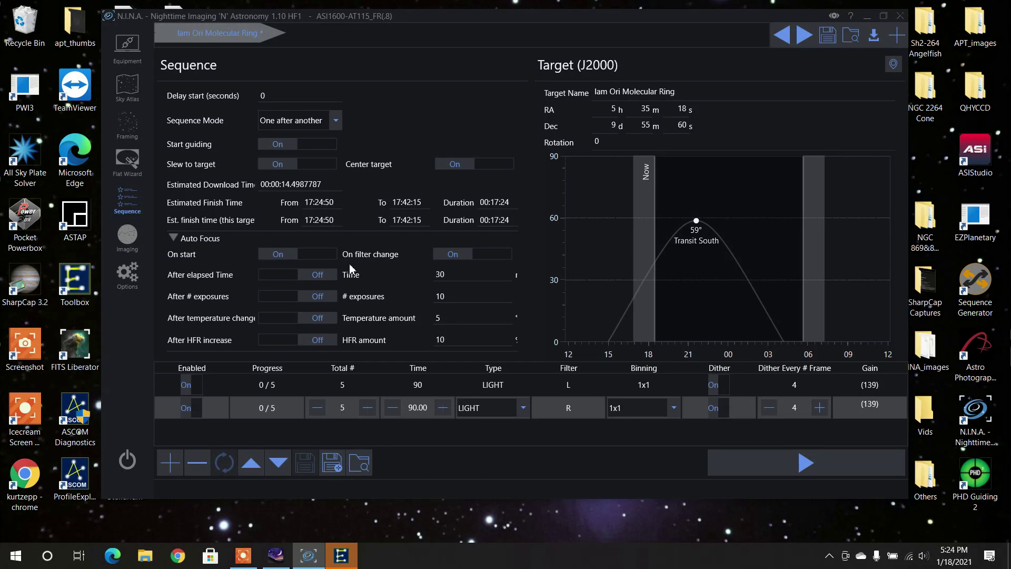
pyautogui.click(325, 279)
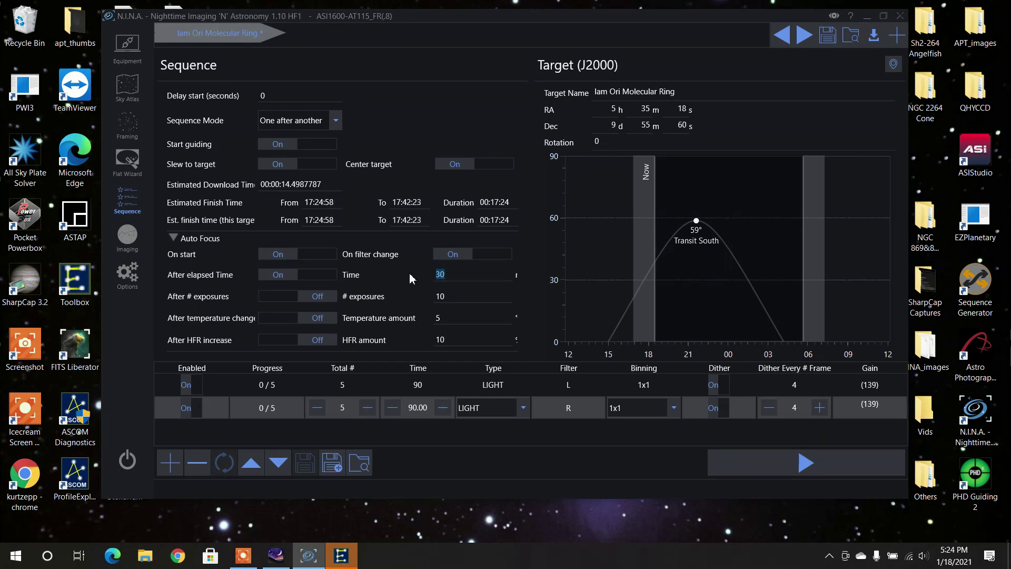
pyautogui.write('420')
pyautogui.press('Left')
pyautogui.press('Left')
pyautogui.press('BackSpace')
pyautogui.write('1')
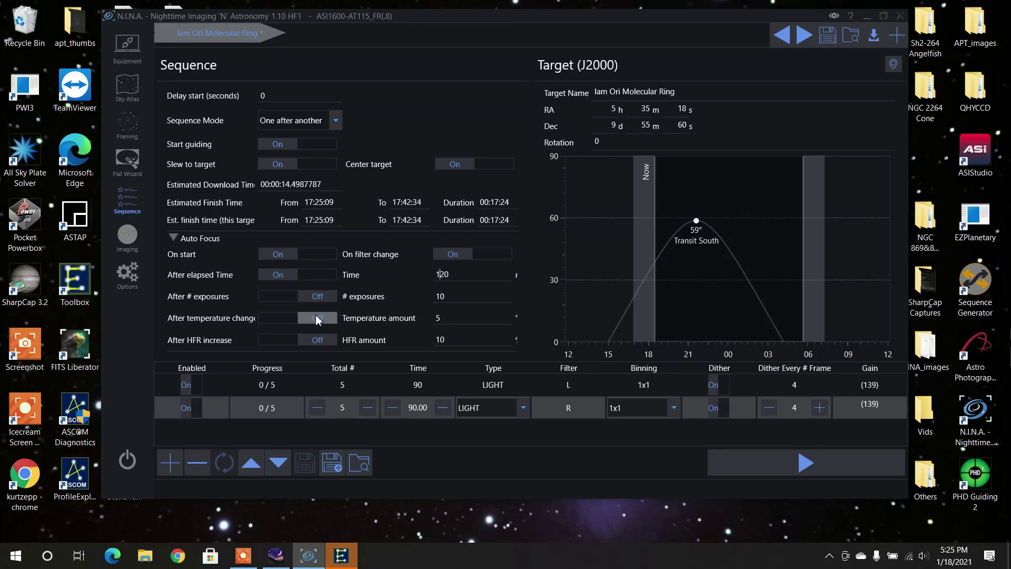
pyautogui.click(320, 342)
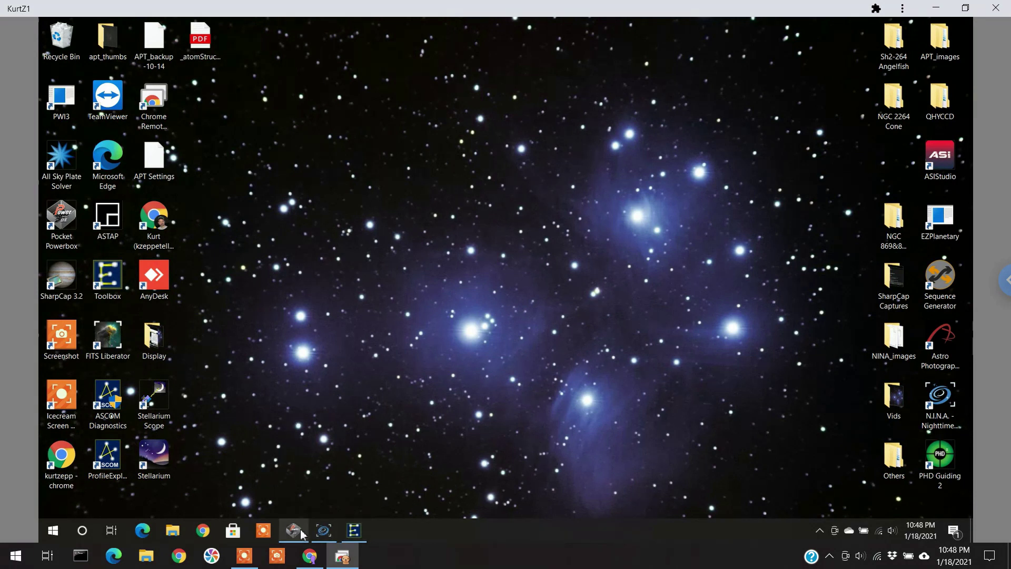
# Check the Pocket Powerbox dew heater status, minimize it, and bring up N.I.N.A.'s imaging sequence
pyautogui.click(295, 459)
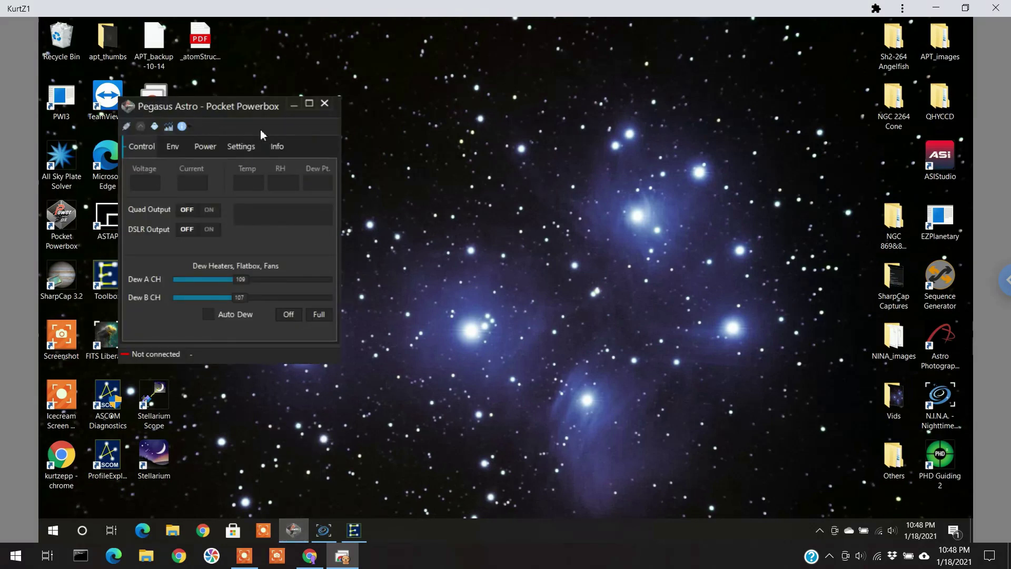
pyautogui.click(294, 105)
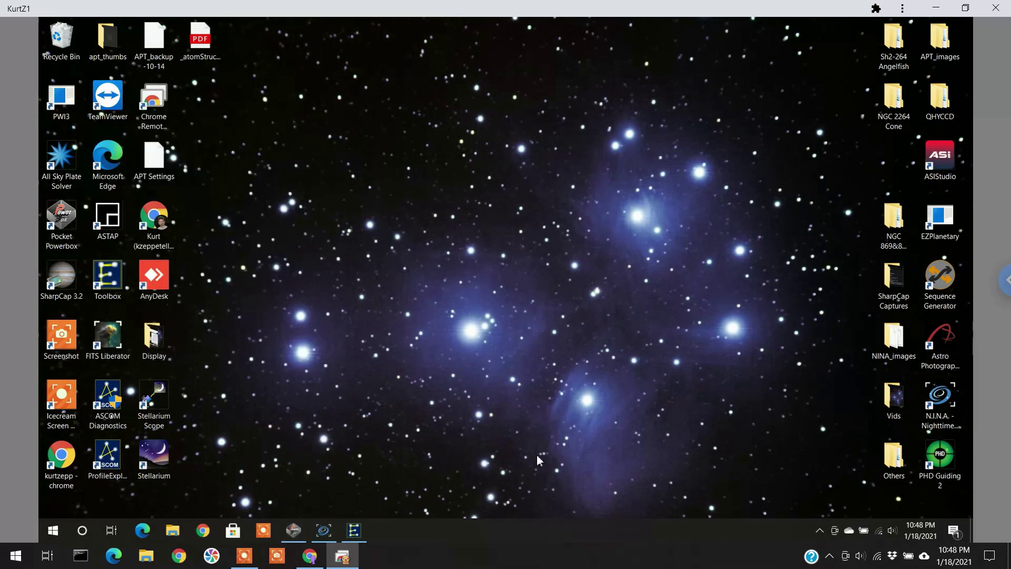
pyautogui.click(323, 530)
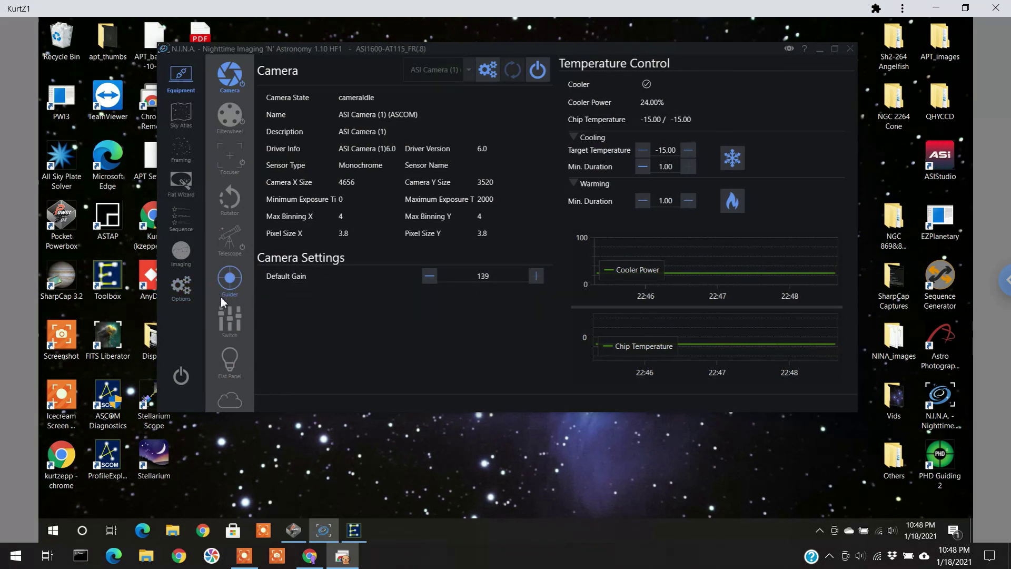
pyautogui.click(183, 220)
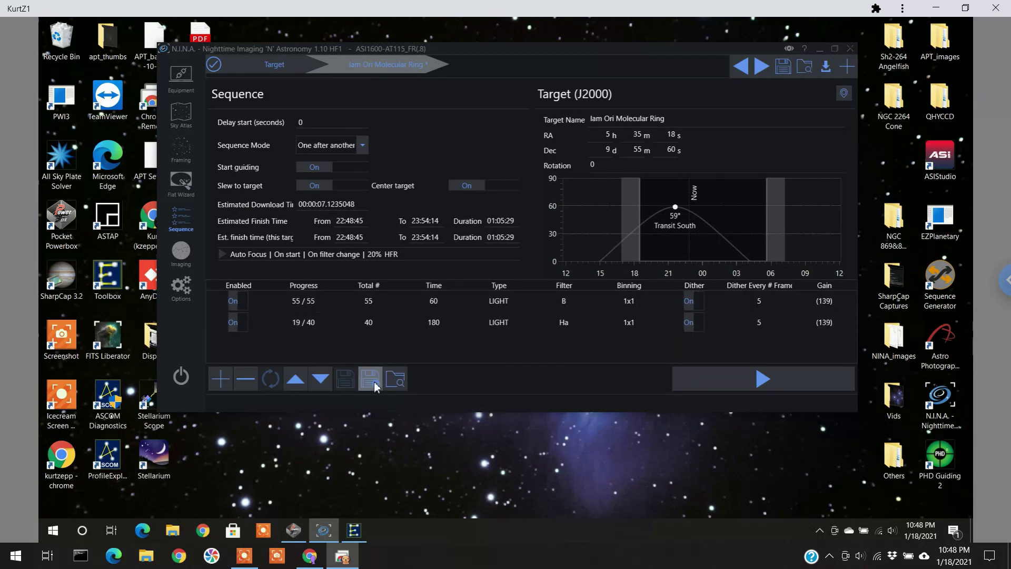
# Open the Load Sequence dialog and close it without loading a file, keeping the Iam Ori sequence
pyautogui.click(395, 380)
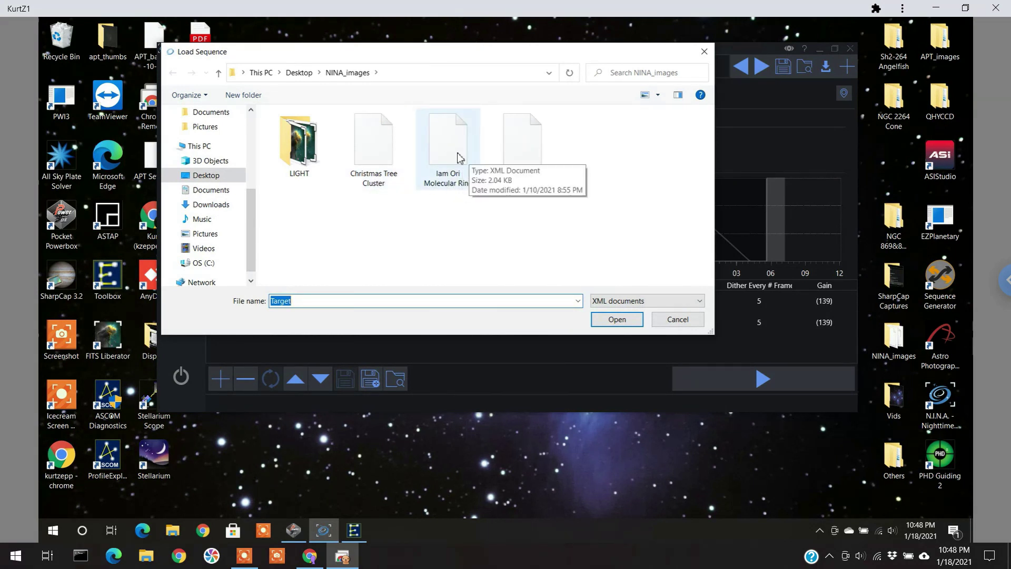
pyautogui.click(703, 54)
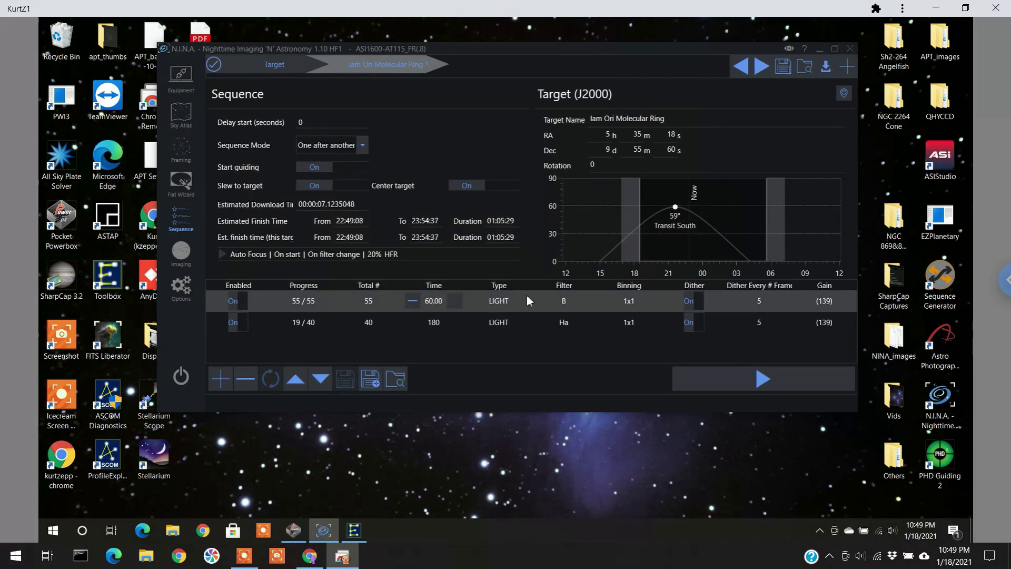
# Delete the B filter row, reset the Ha row's progress to zero, and change Total # from 40 to 21
pyautogui.click(253, 297)
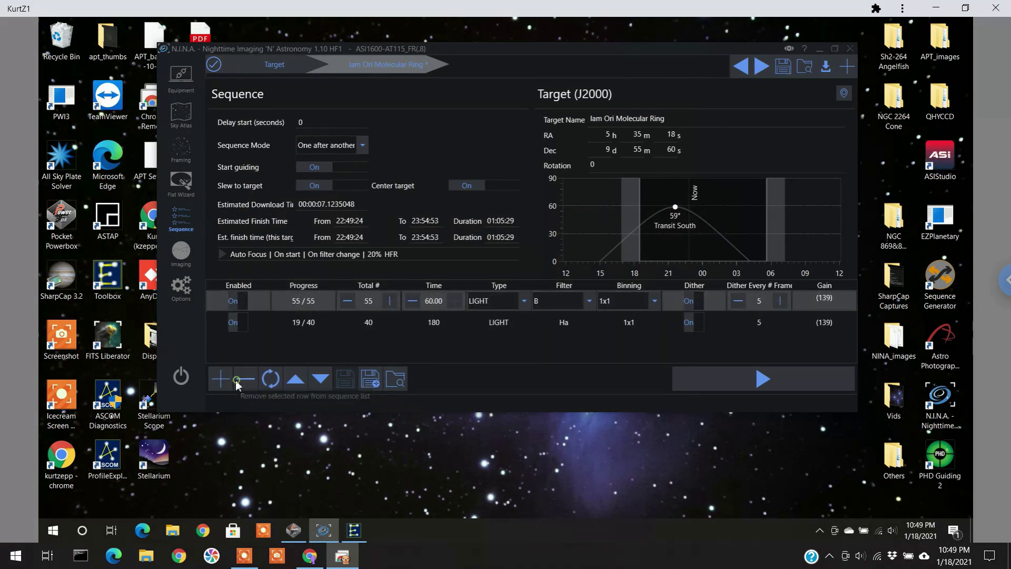
pyautogui.click(245, 378)
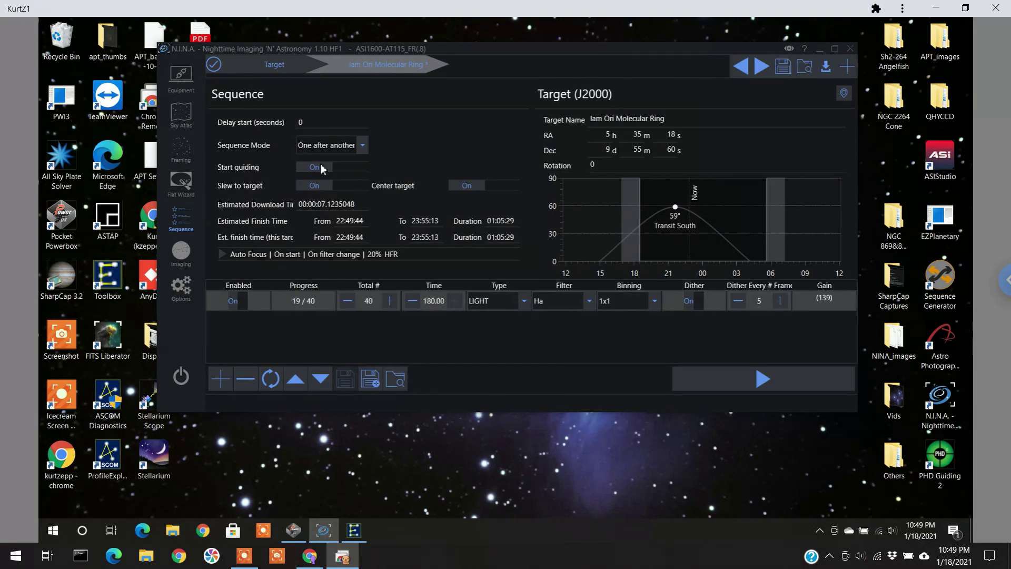
pyautogui.moveTo(377, 70)
pyautogui.click(398, 67)
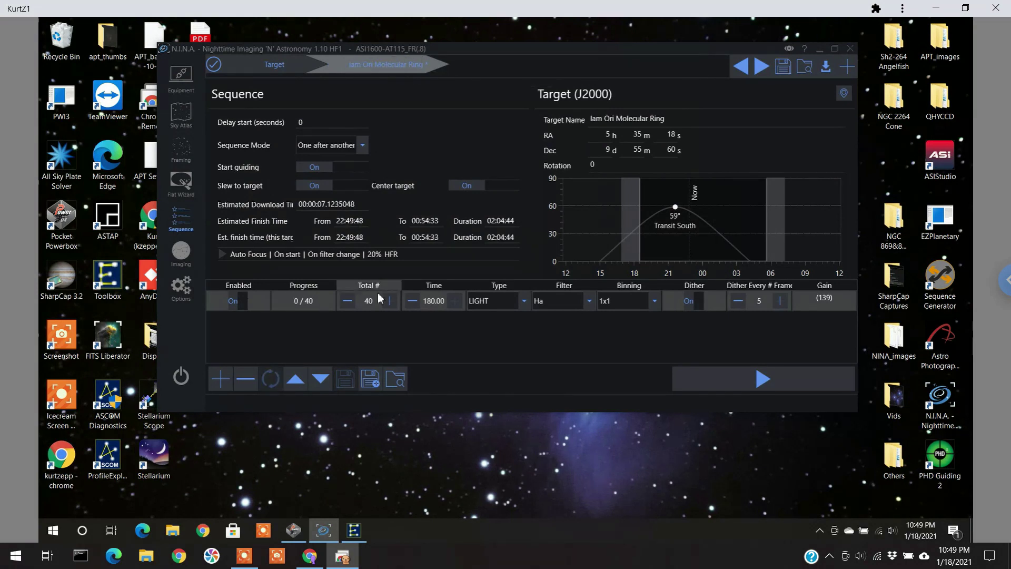
pyautogui.moveTo(375, 304); pyautogui.dragTo(357, 307)
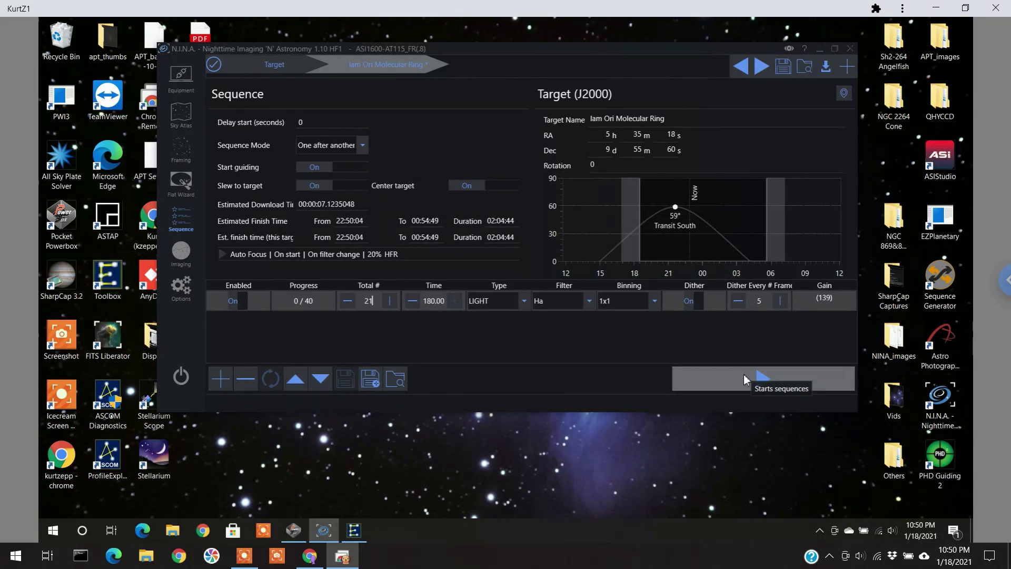
# Review the camera, sky atlas, filter wheel, focuser, mount and guider status pages
pyautogui.click(182, 77)
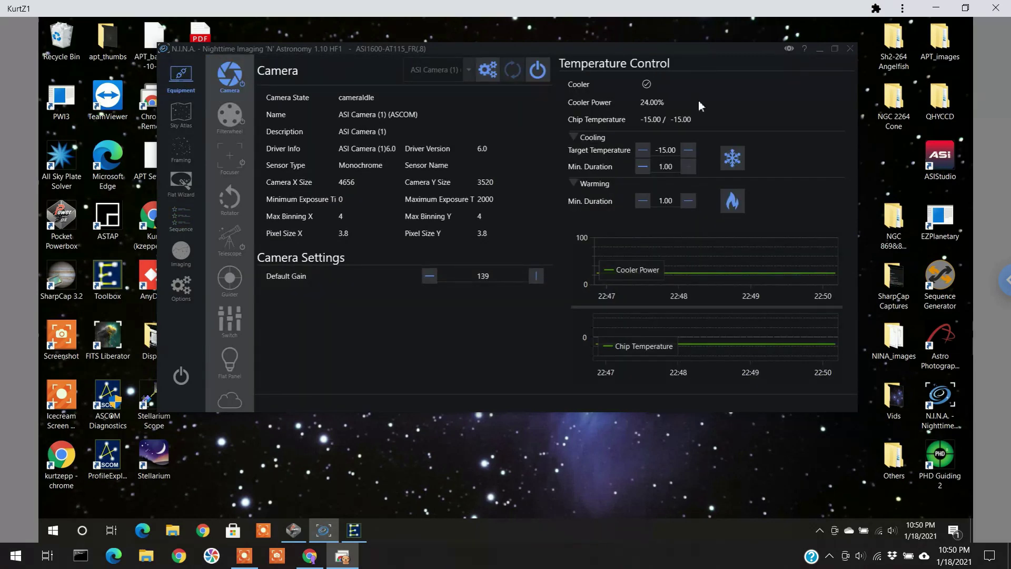
pyautogui.click(177, 115)
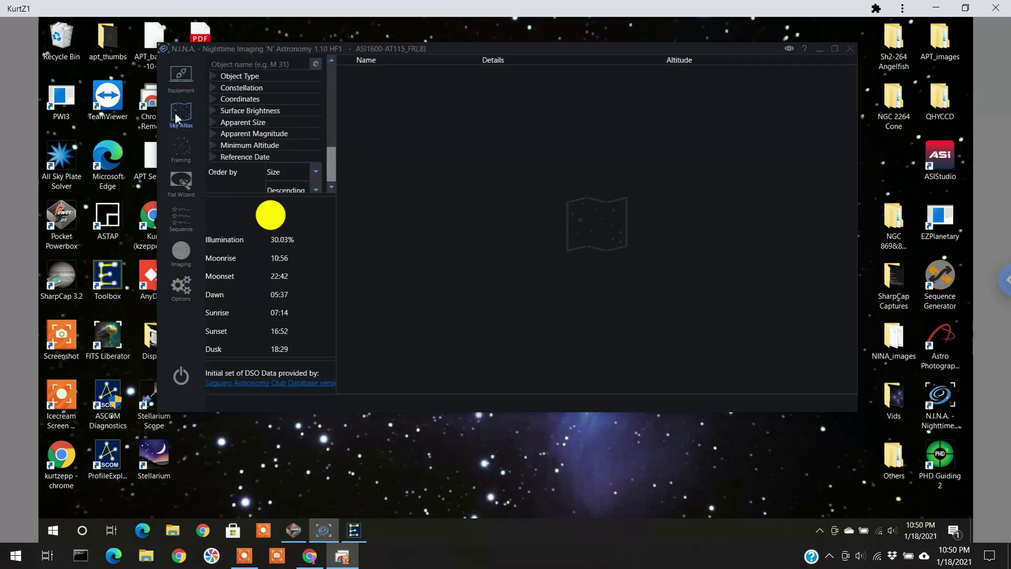
pyautogui.click(184, 79)
pyautogui.click(229, 115)
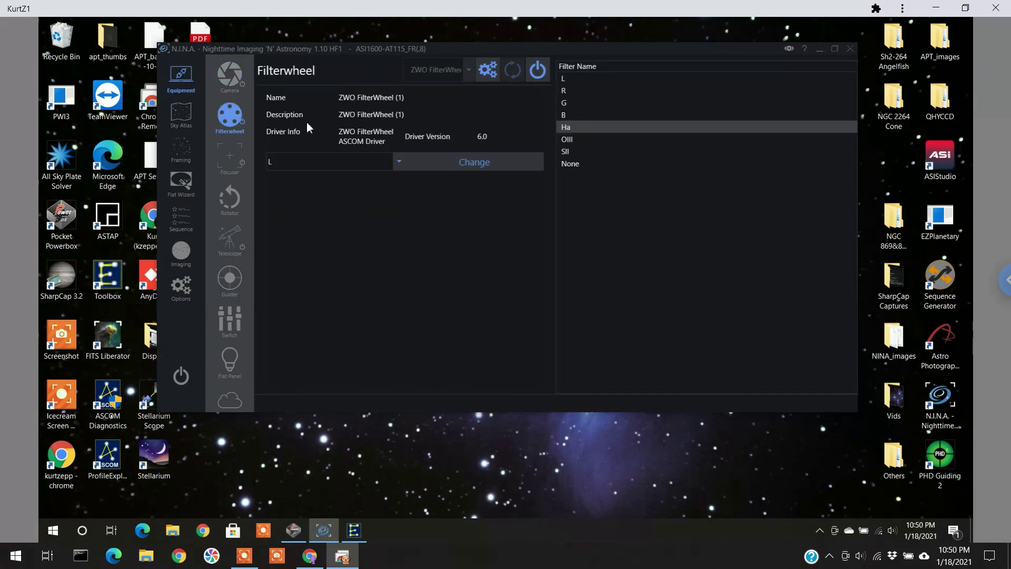
pyautogui.click(231, 157)
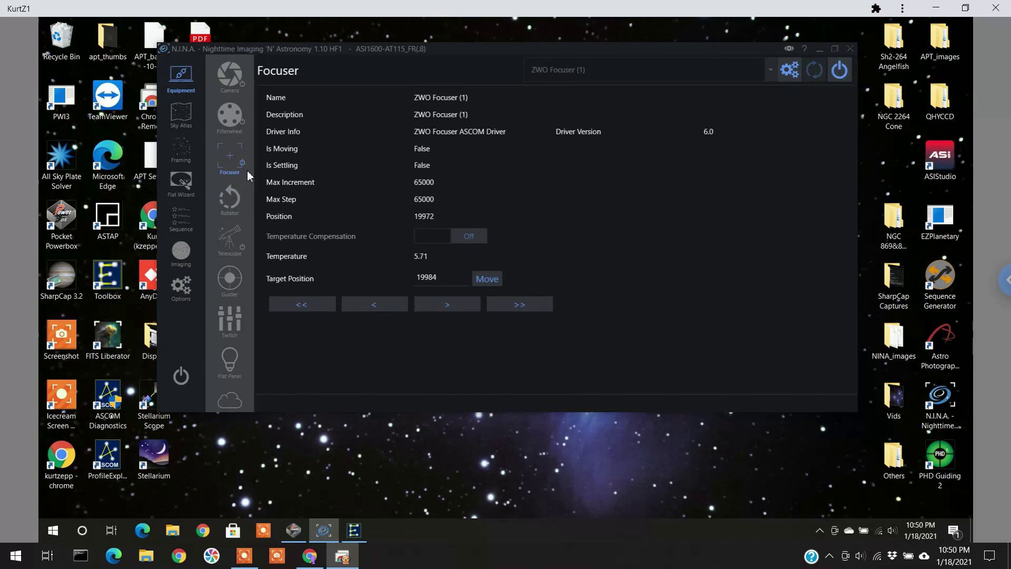
pyautogui.click(235, 242)
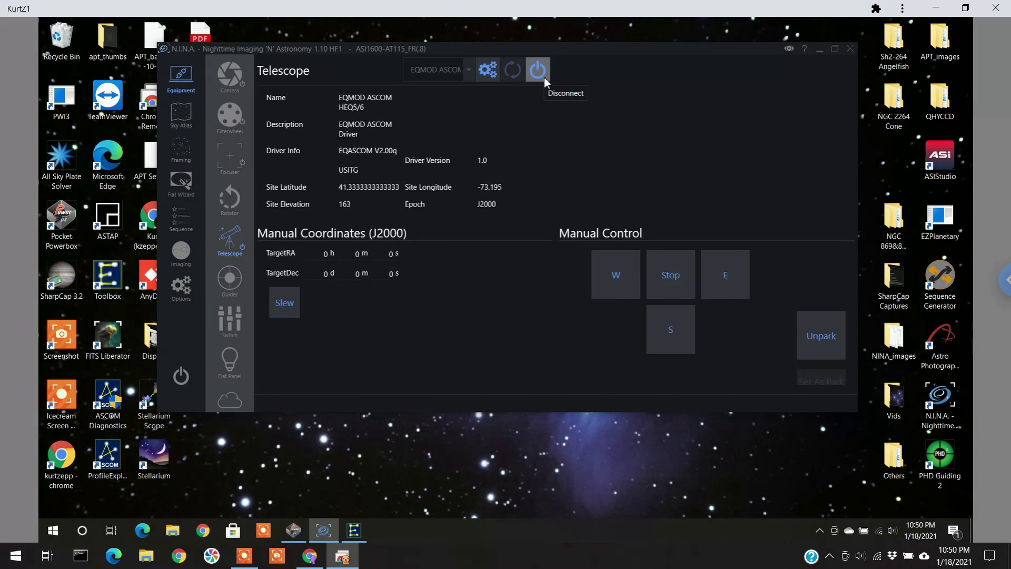
pyautogui.click(228, 279)
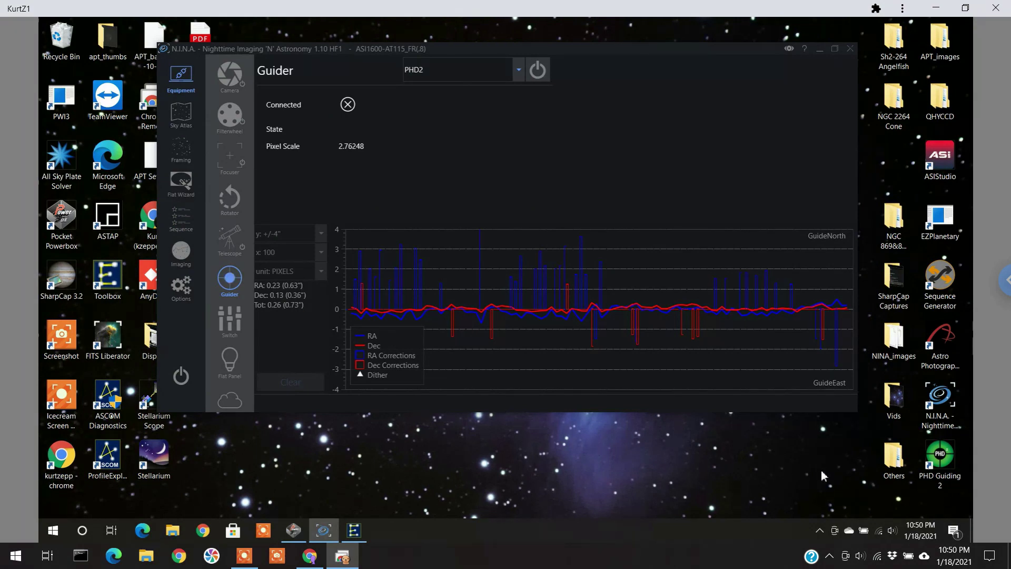
# Connect PHD2 as the guider, dismiss its connected notification, and return to the sequence
pyautogui.click(538, 71)
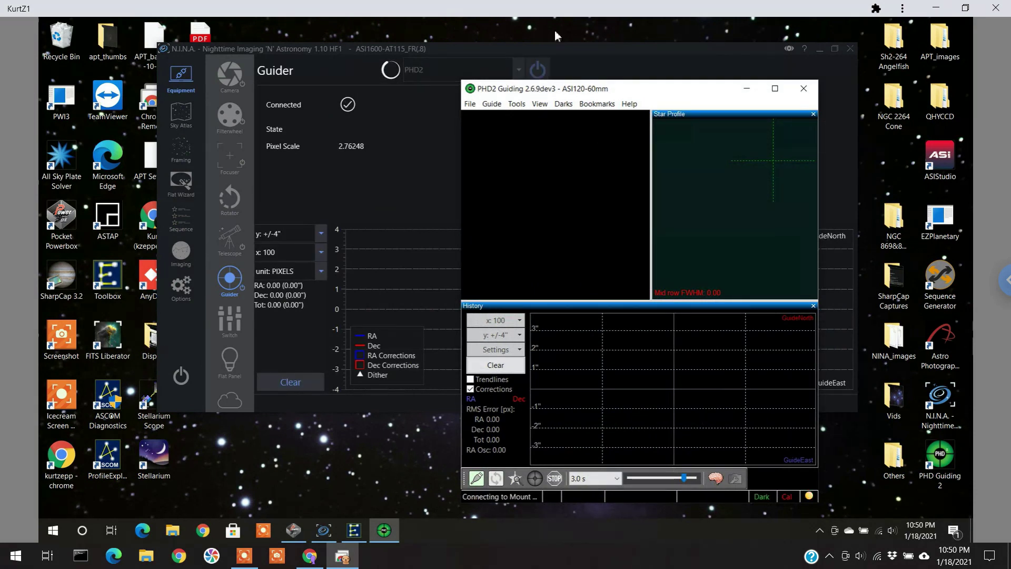
pyautogui.click(552, 49)
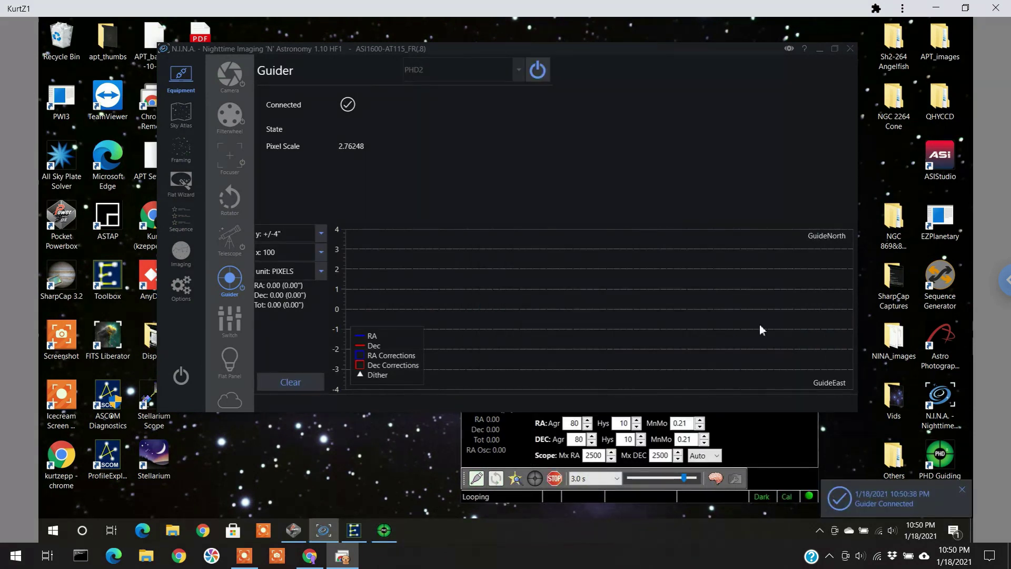
pyautogui.click(963, 491)
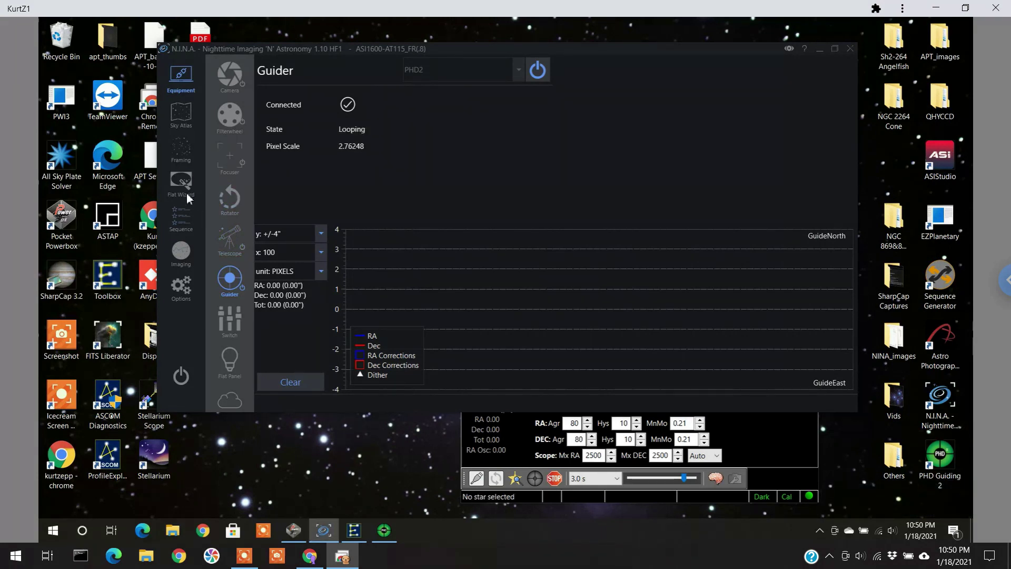
pyautogui.click(182, 217)
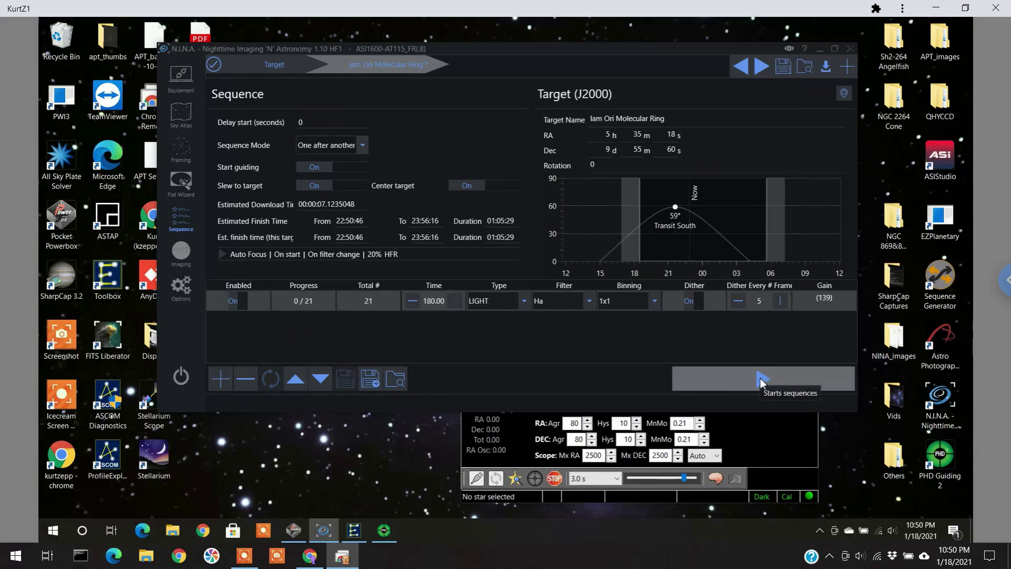
# Unpark the telescope from Equipment > Telescope and start the 21-frame Ha sequence
pyautogui.click(762, 375)
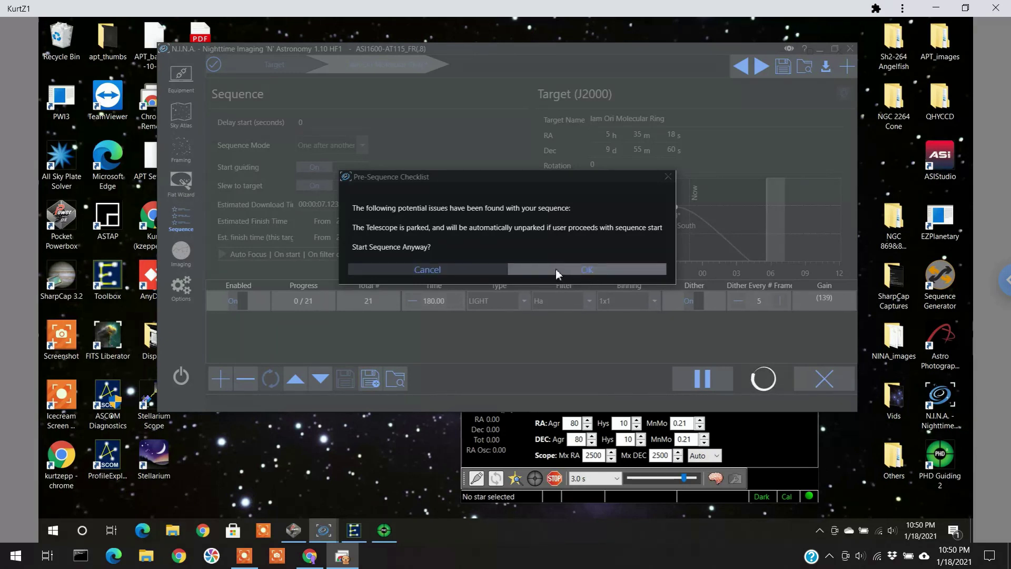
pyautogui.click(416, 270)
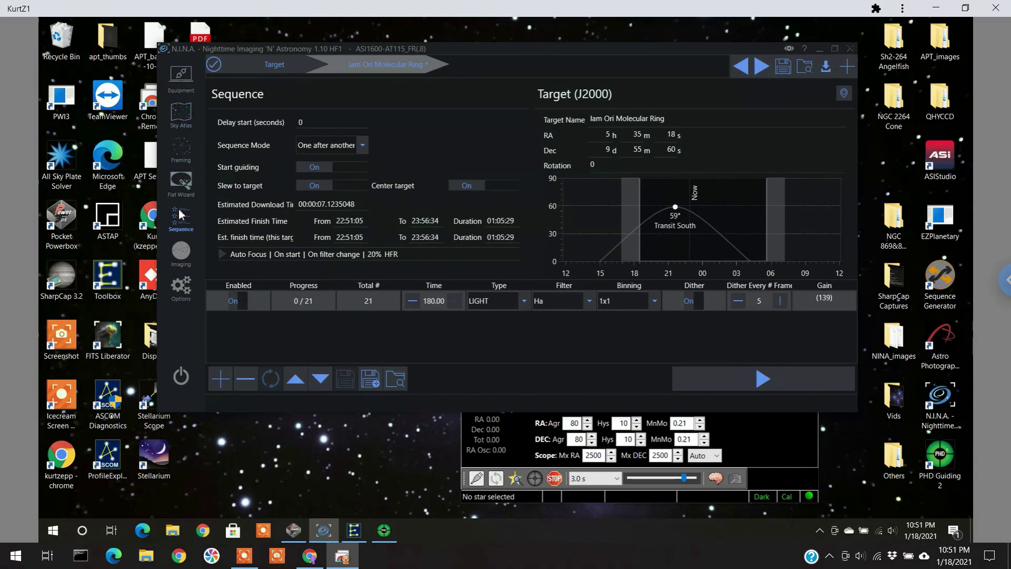
pyautogui.click(182, 87)
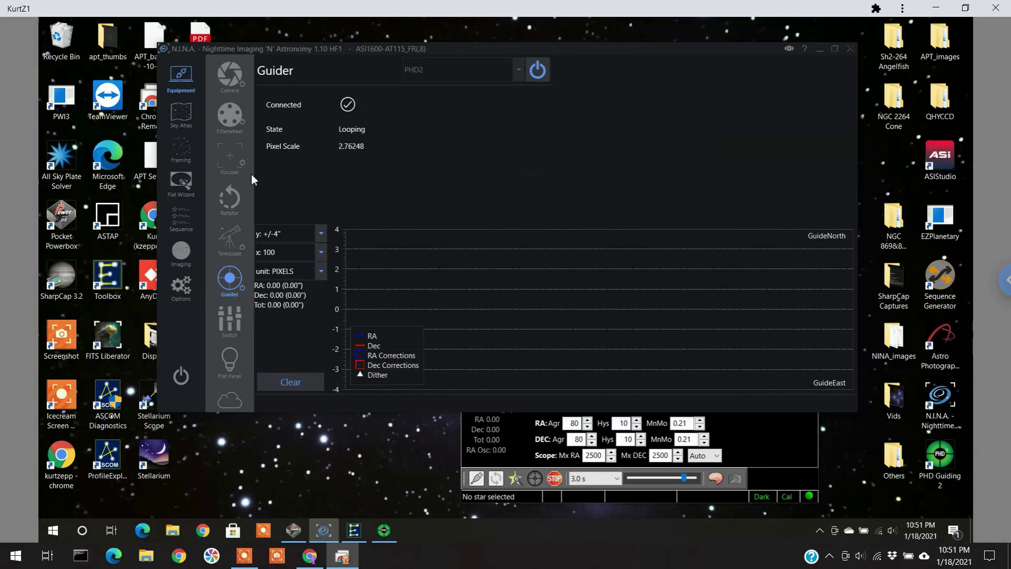
pyautogui.click(232, 242)
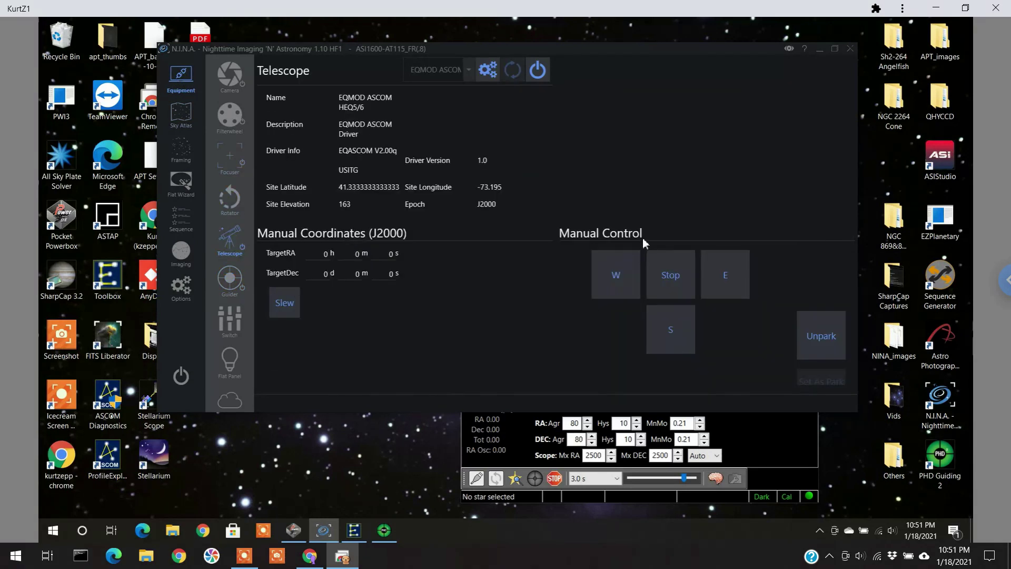
pyautogui.click(814, 334)
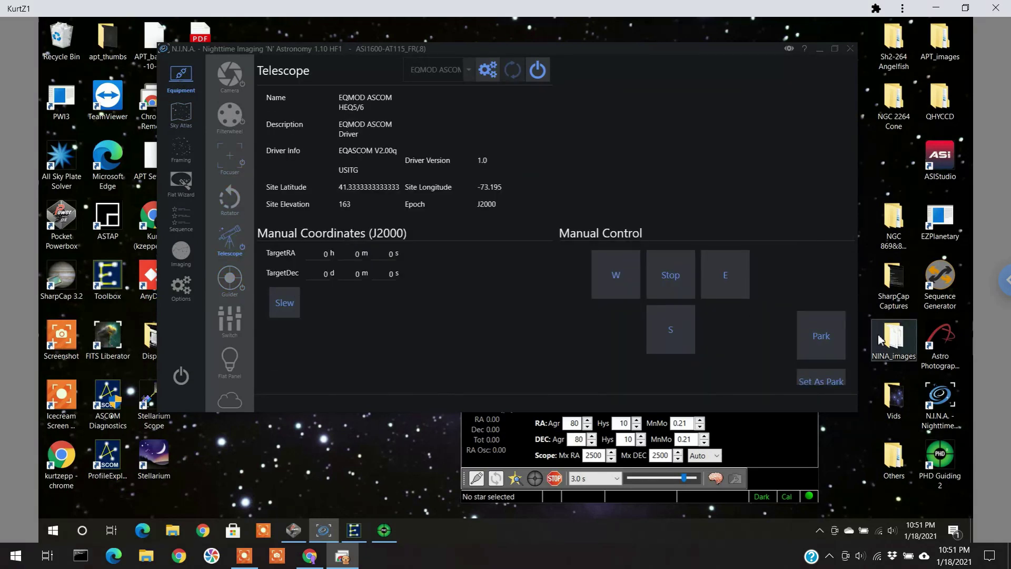
pyautogui.click(187, 226)
pyautogui.click(767, 381)
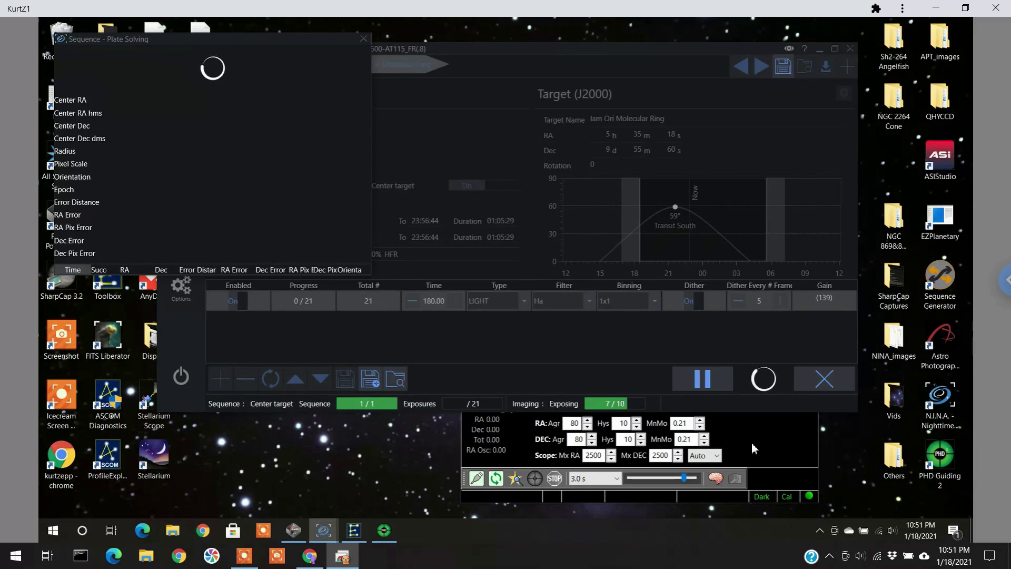
# Wait through plate solving, centering and the start of autofocus, then bring PHD2 forward
pyautogui.moveTo(572, 431)
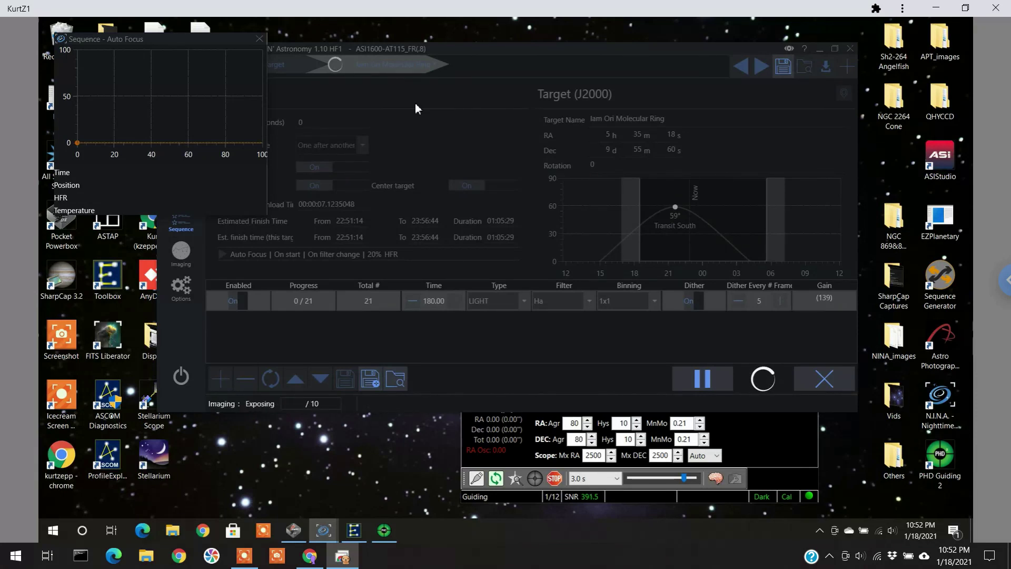
pyautogui.click(751, 454)
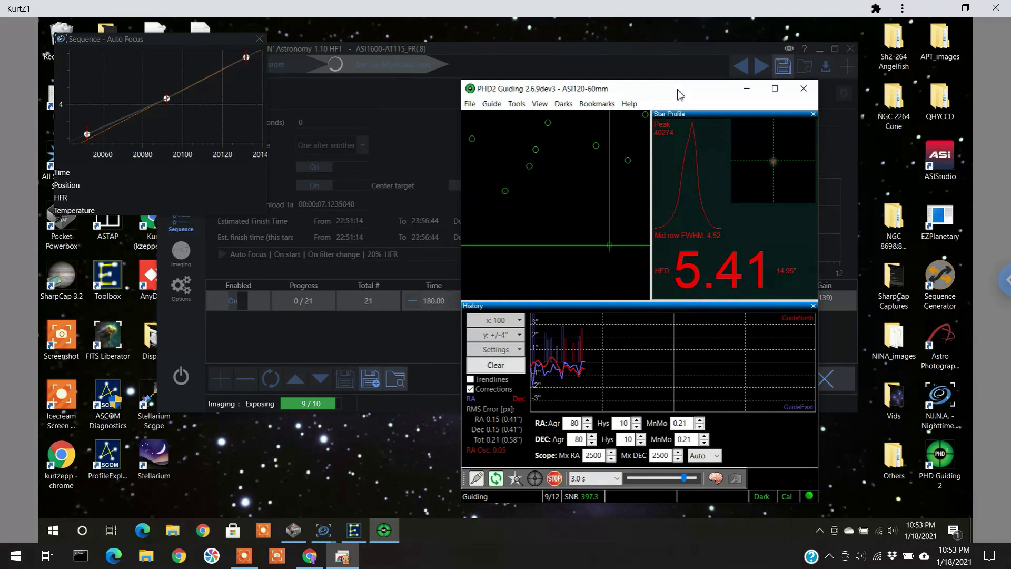
# Confirm PHD2 guiding holds about 0.21 px total RMS, then bring N.I.N.A. back in front
pyautogui.moveTo(677, 90); pyautogui.dragTo(695, 90)
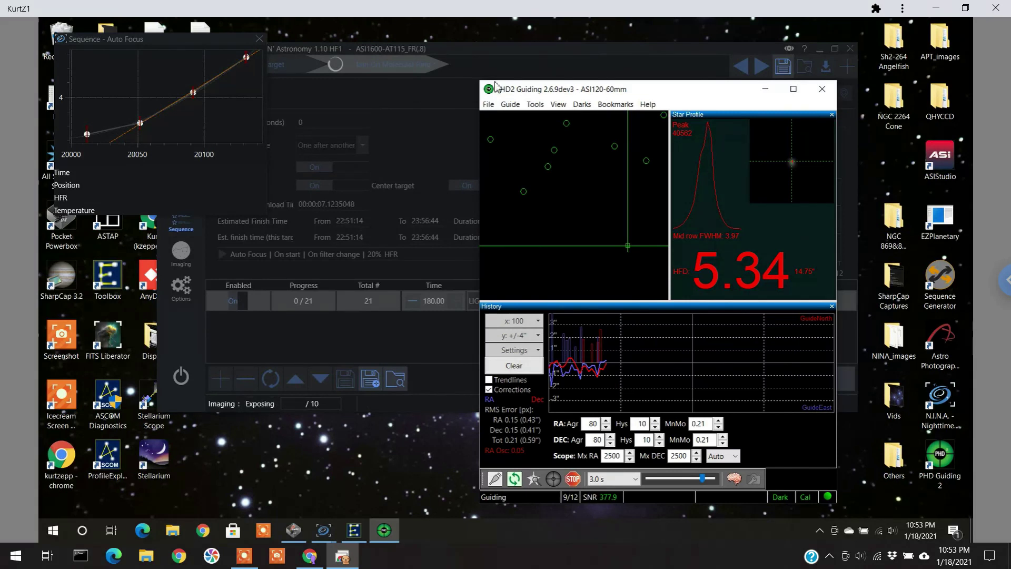
pyautogui.click(580, 62)
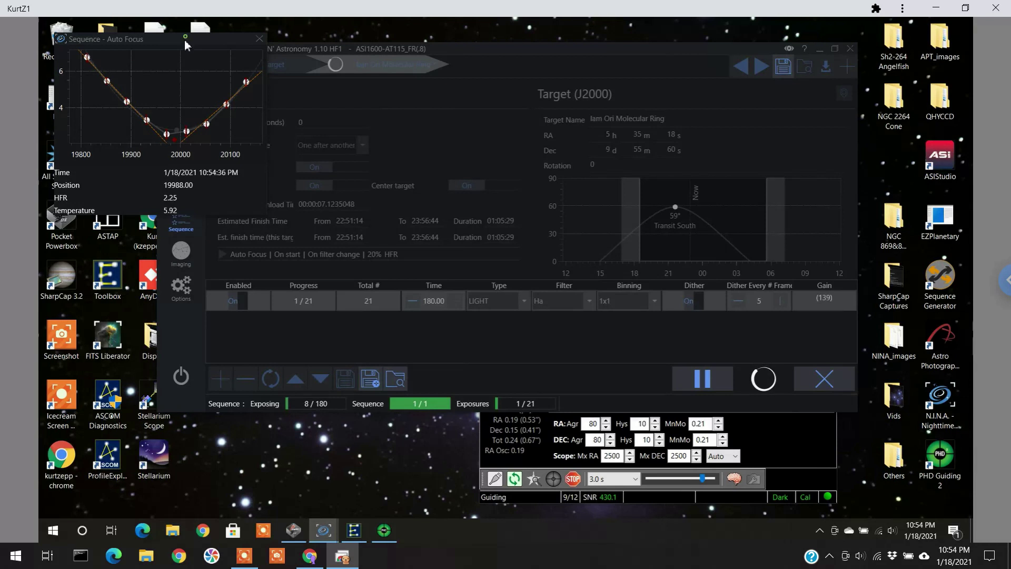
# Close the floating 'Sequence - Auto Focus' result window, leaving Ha frame 1 of 21 exposing
pyautogui.moveTo(185, 39); pyautogui.dragTo(194, 80)
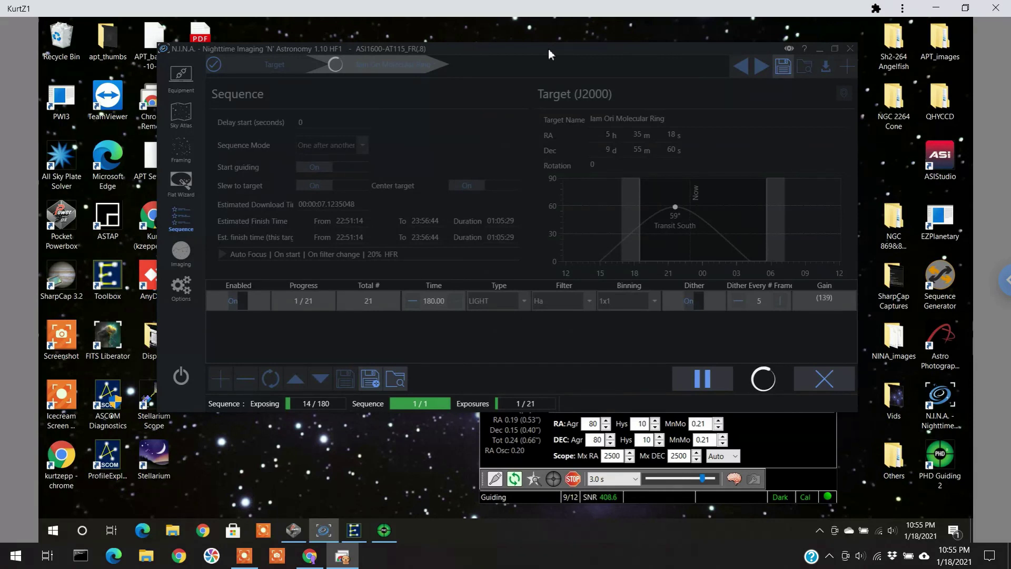
# Open the Imaging view to watch the first Ha frame (348 stars, HFR 2.51) and guiding graph
pyautogui.click(182, 252)
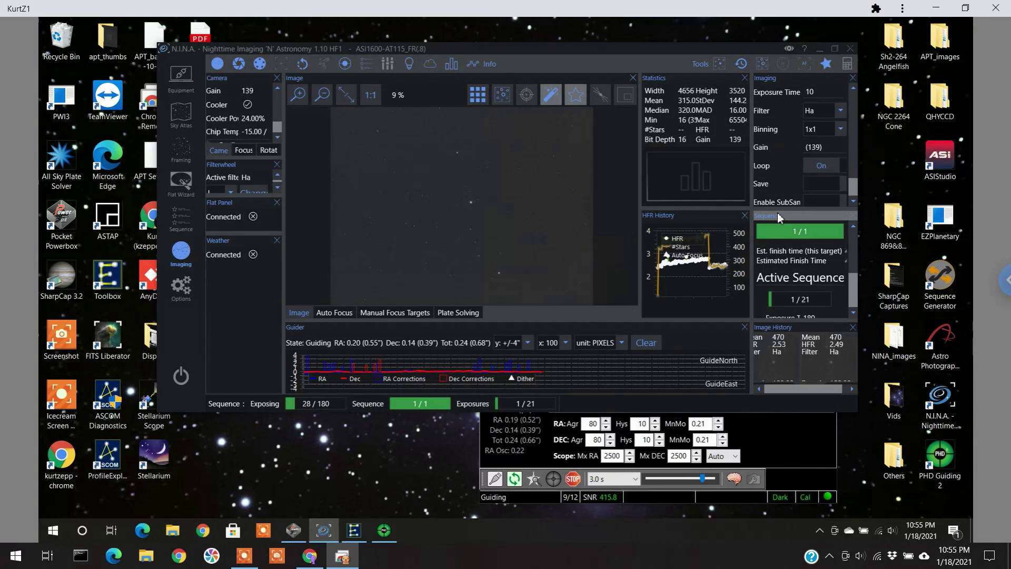
pyautogui.moveTo(676, 285)
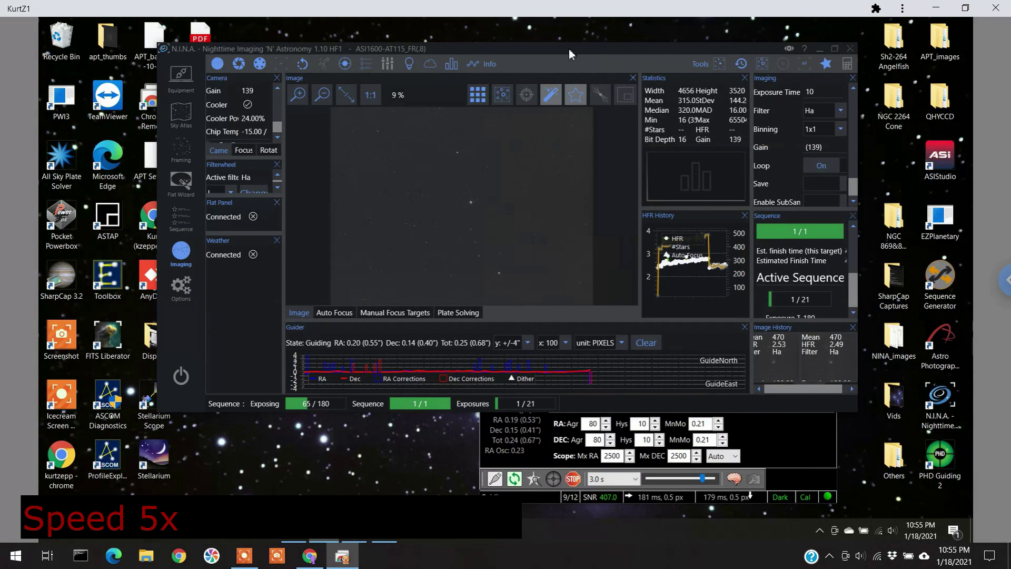
pyautogui.click(252, 564)
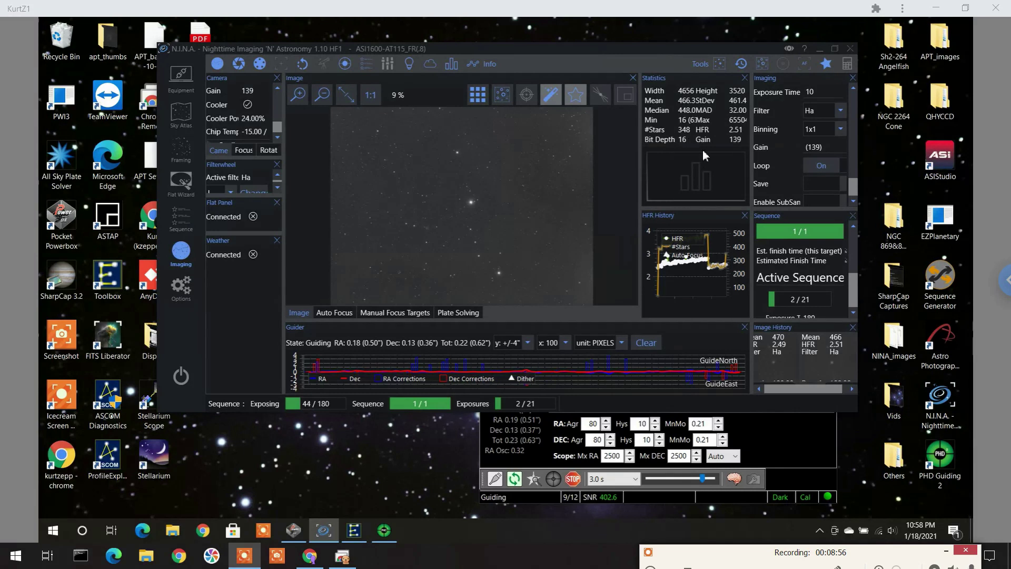
pyautogui.click(846, 390)
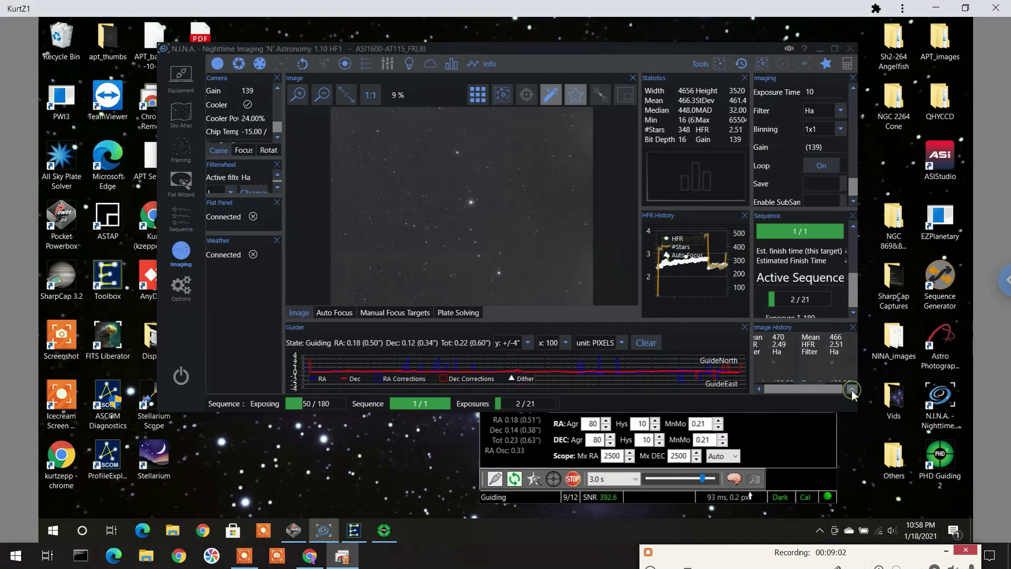
pyautogui.hscroll(-5, 763, 395)
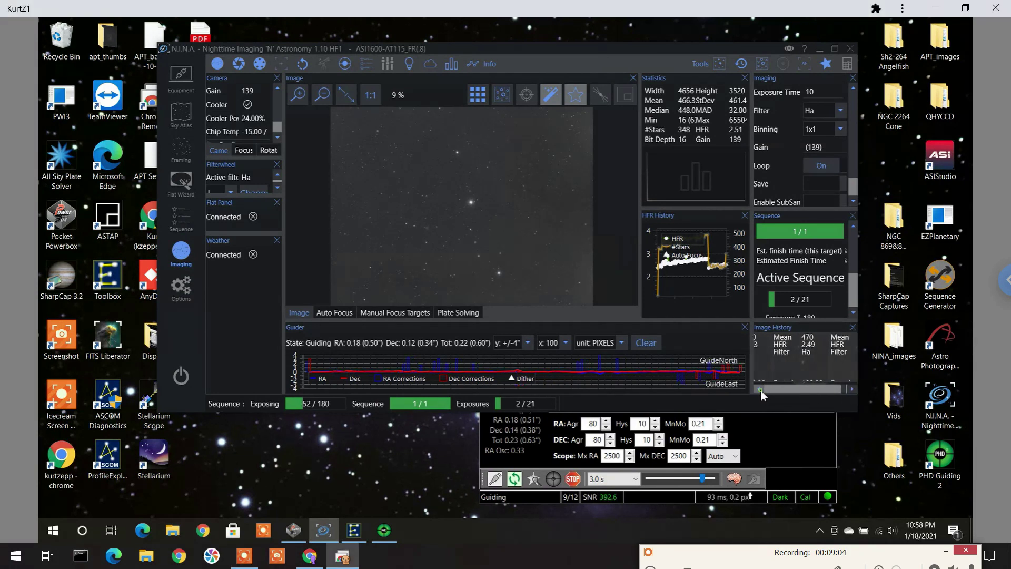
pyautogui.hscroll(-5, 762, 392)
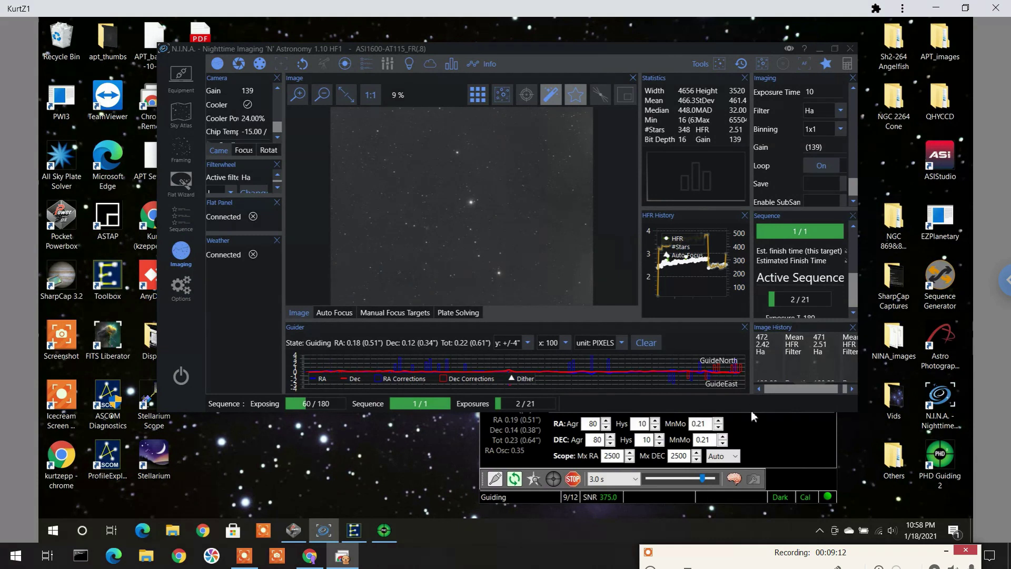
pyautogui.click(758, 389)
pyautogui.click(758, 390)
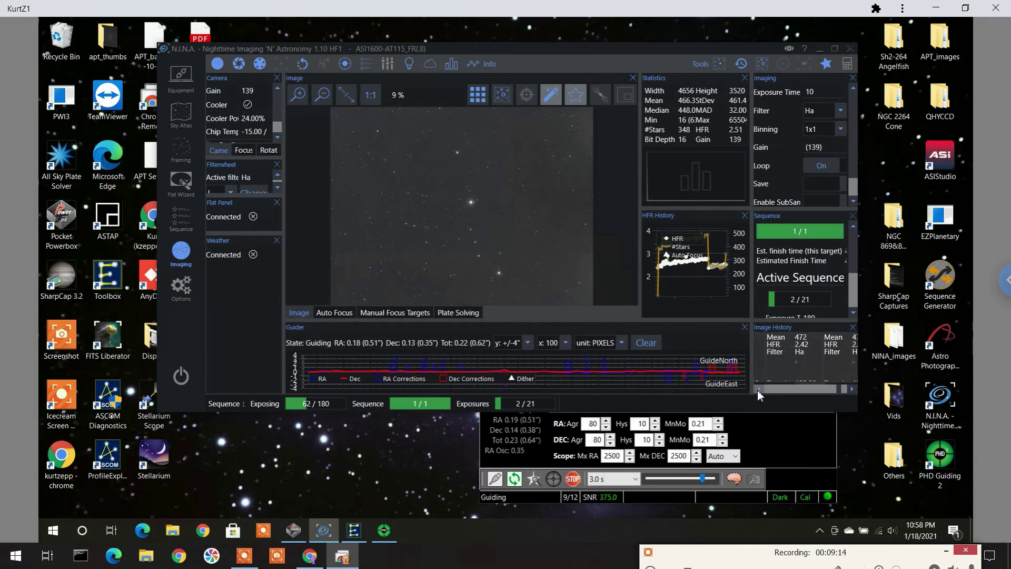
pyautogui.click(757, 390)
pyautogui.click(757, 390)
pyautogui.click(757, 390)
pyautogui.click(758, 391)
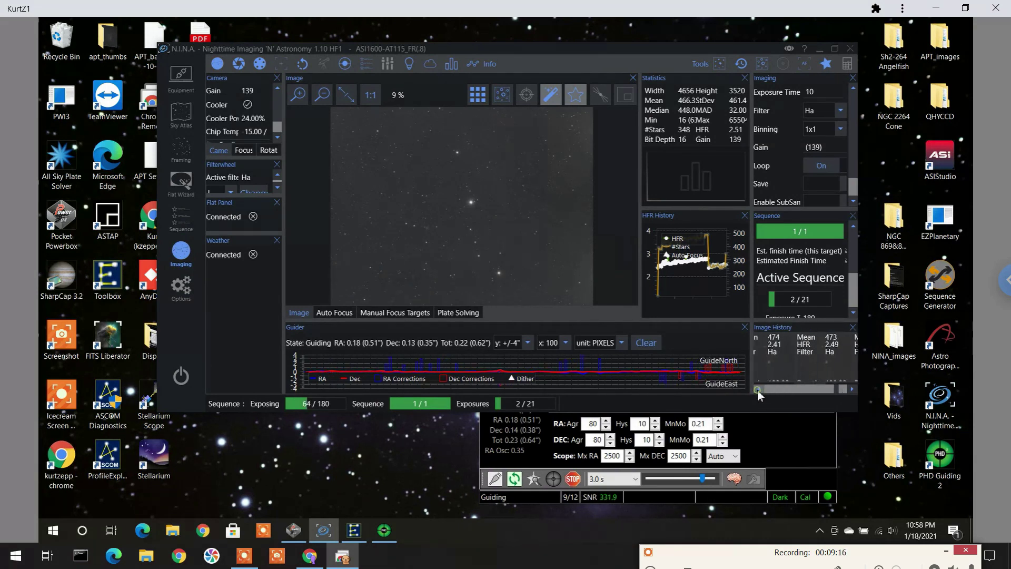
pyautogui.click(758, 390)
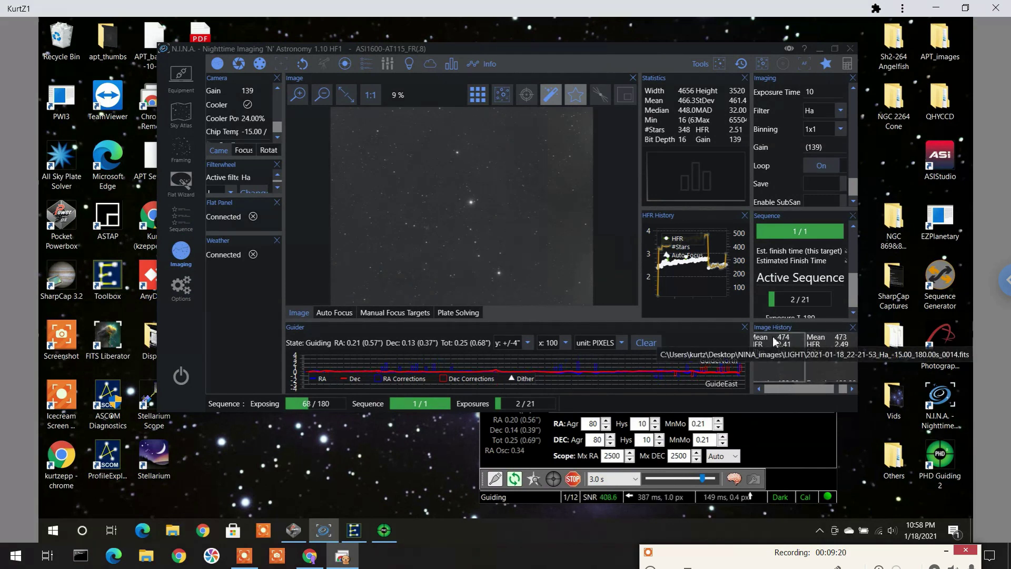
pyautogui.click(852, 394)
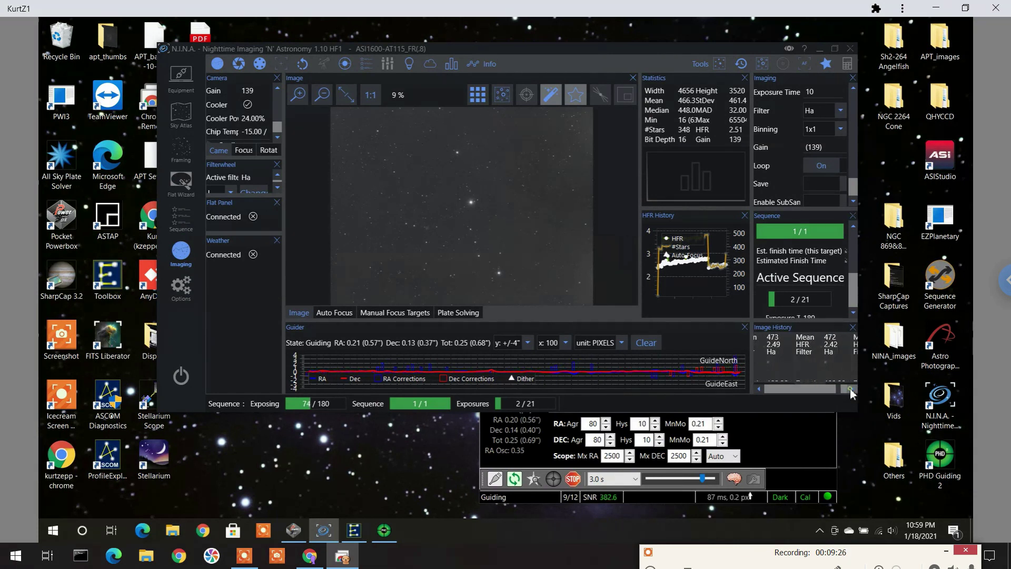
pyautogui.click(852, 394)
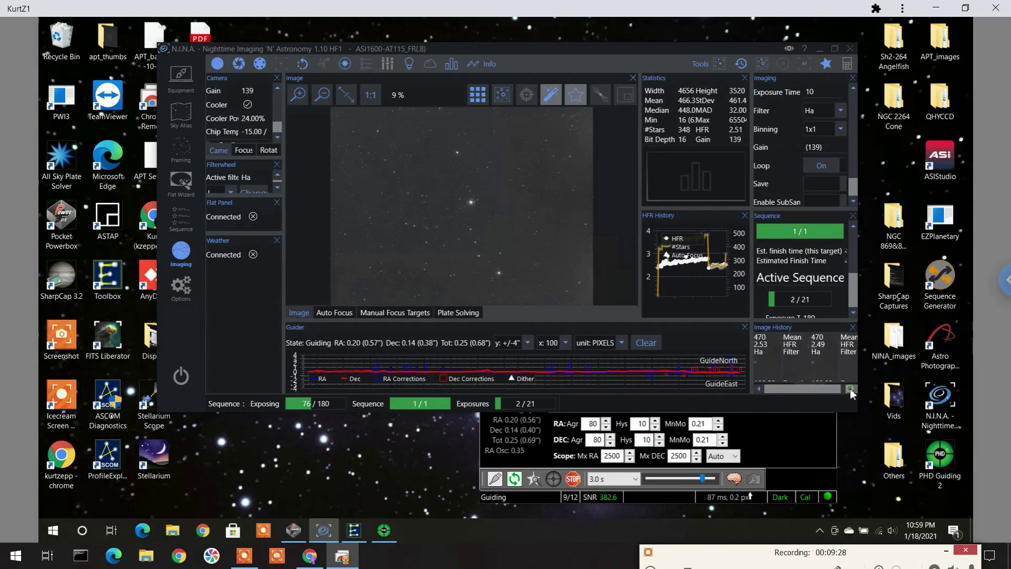
pyautogui.click(853, 393)
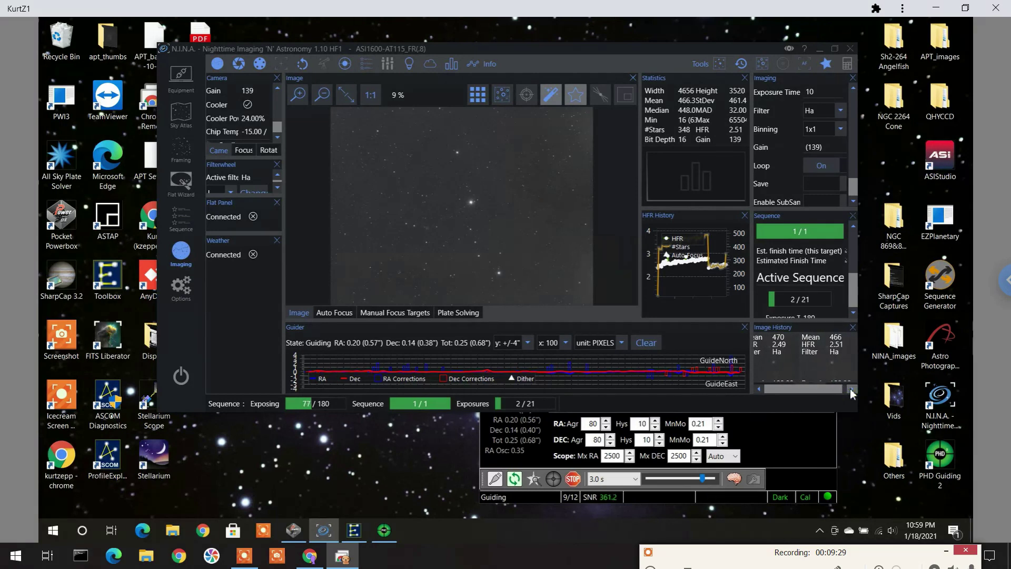
pyautogui.click(762, 388)
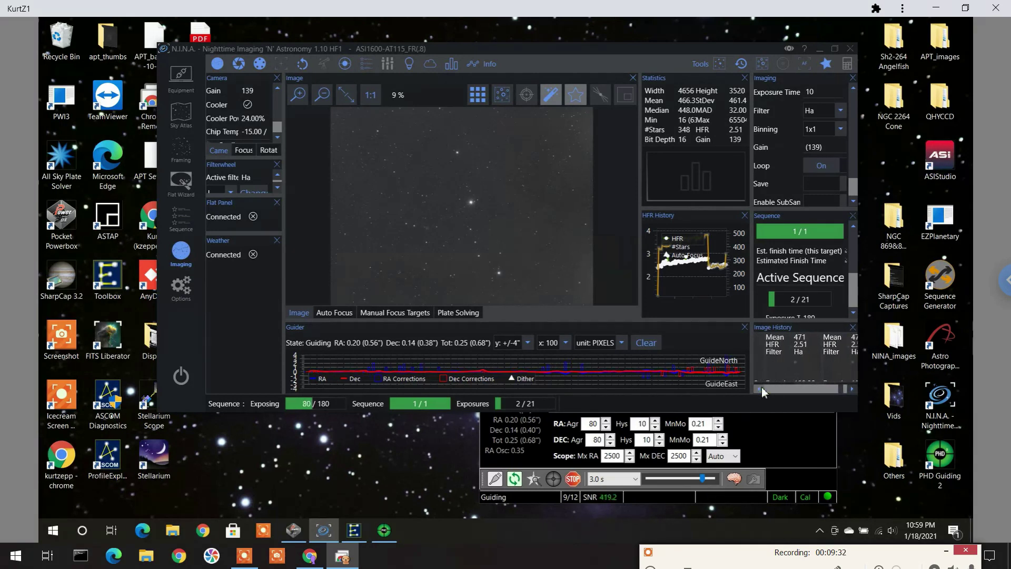
pyautogui.click(762, 389)
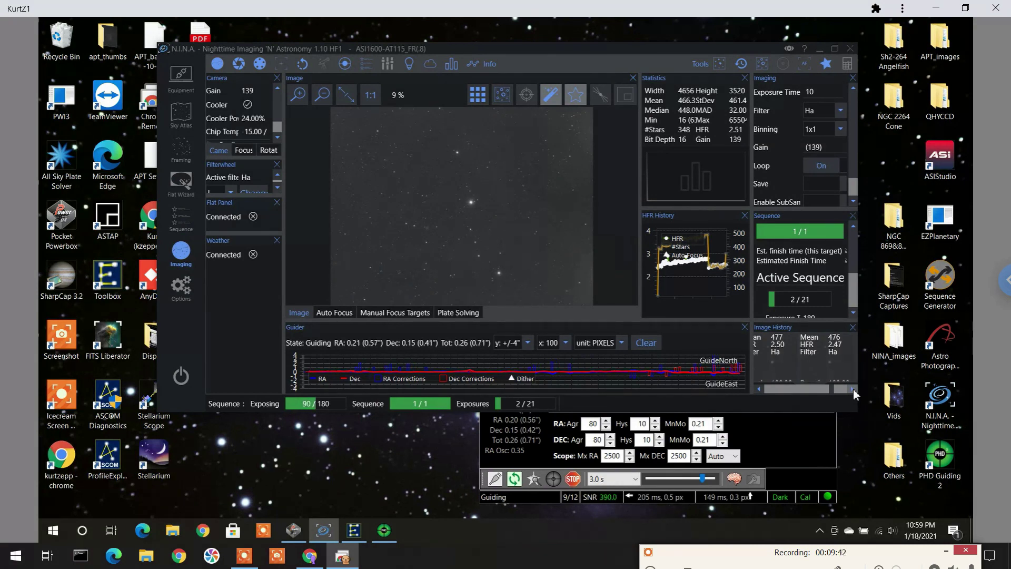
pyautogui.click(853, 389)
pyautogui.click(853, 389)
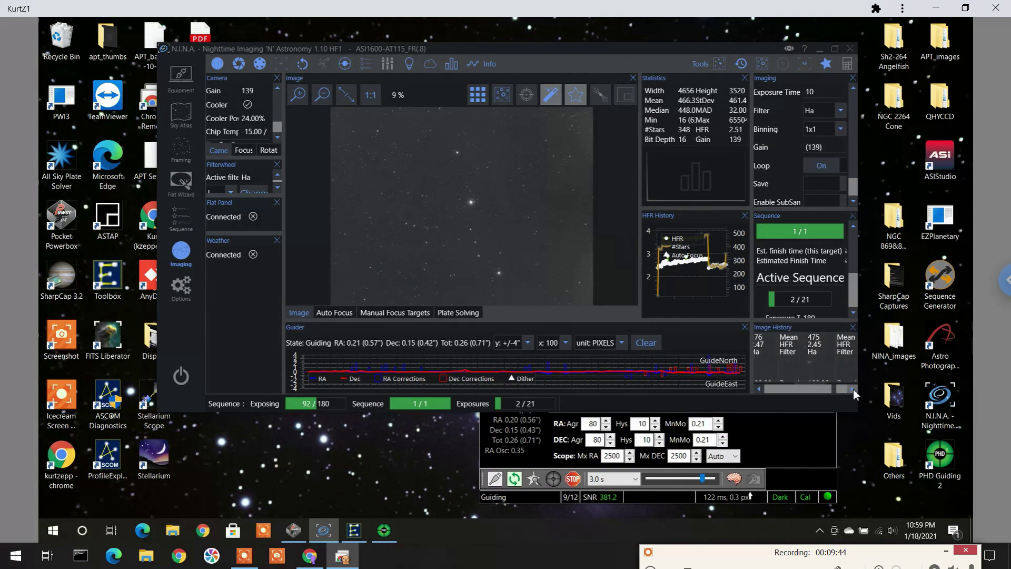
pyautogui.click(853, 389)
pyautogui.click(853, 389)
pyautogui.click(853, 389)
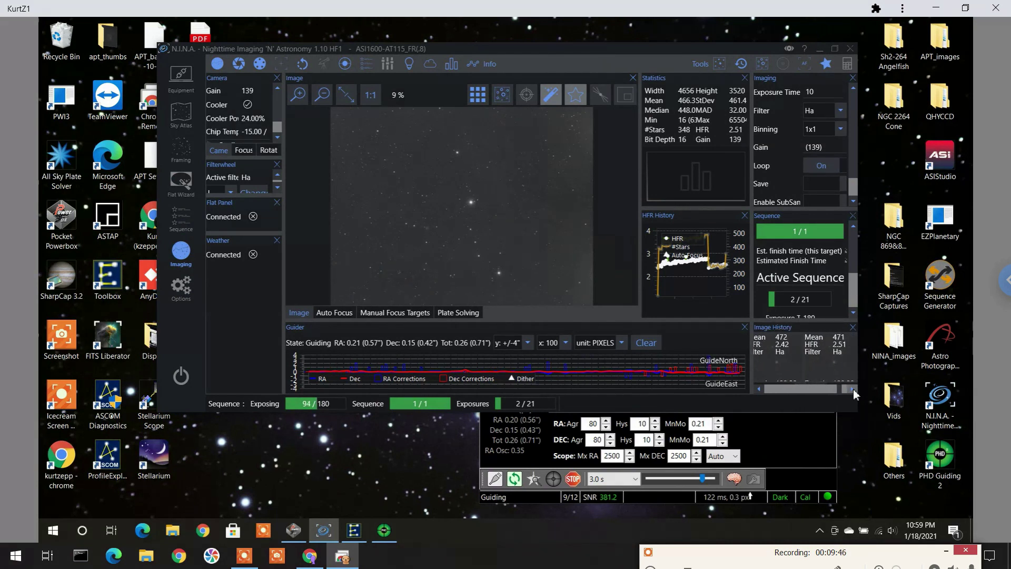
pyautogui.click(853, 389)
pyautogui.click(852, 389)
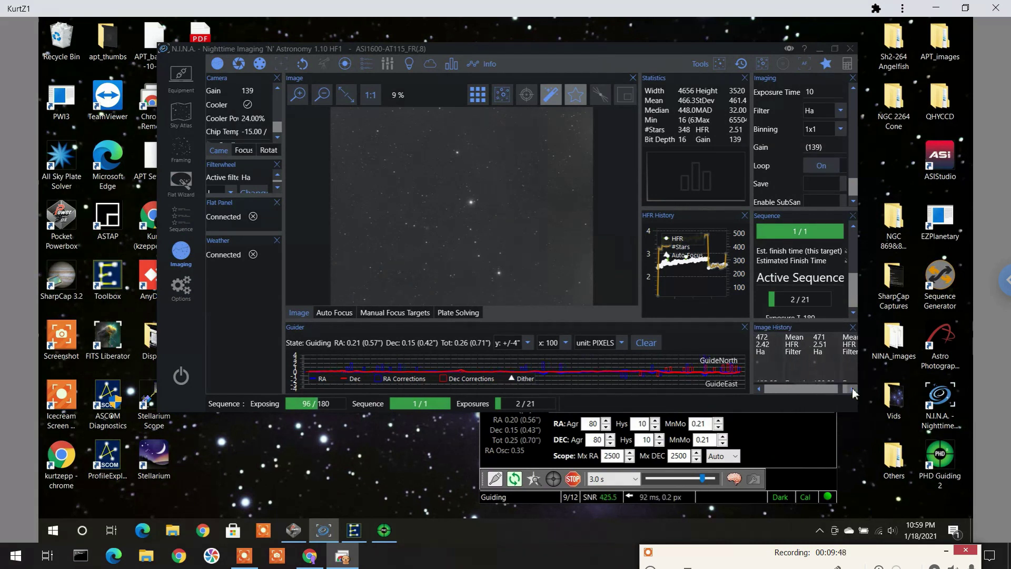
pyautogui.click(852, 389)
pyautogui.click(852, 389)
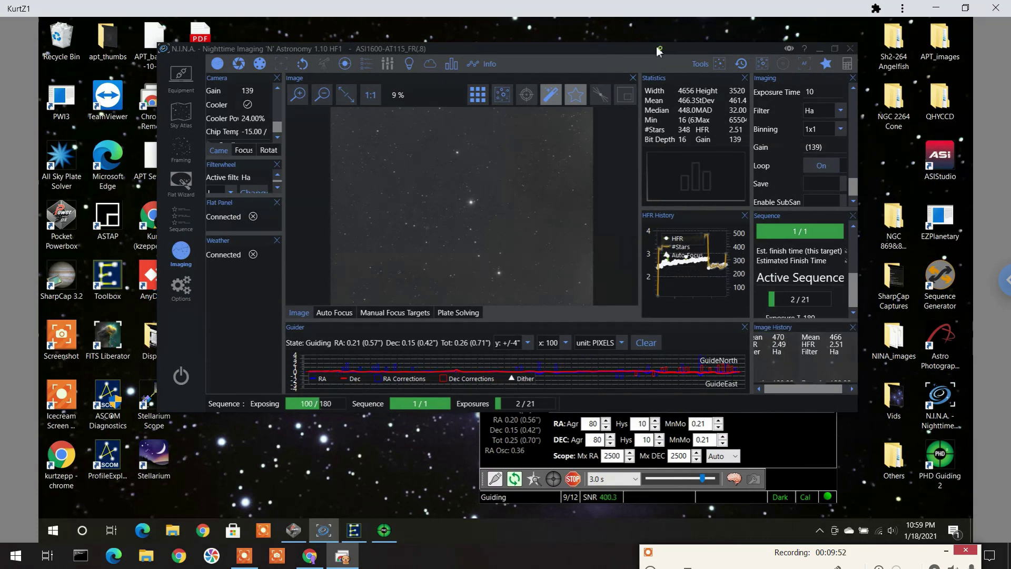
pyautogui.moveTo(664, 48); pyautogui.dragTo(649, 43)
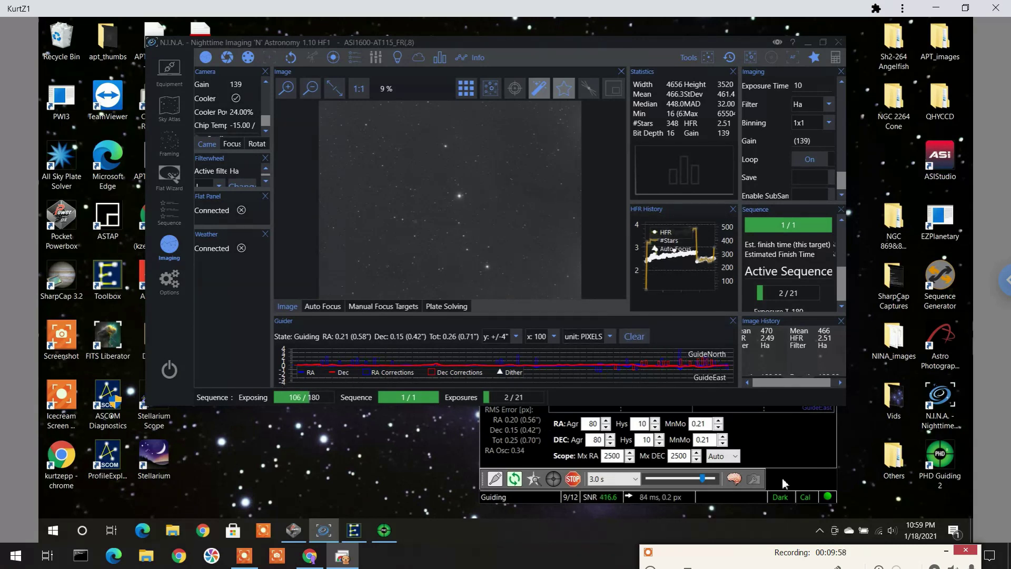
# Check PHD2 guiding at about 0.25 px total RMS, then return N.I.N.A. to the front
pyautogui.click(795, 451)
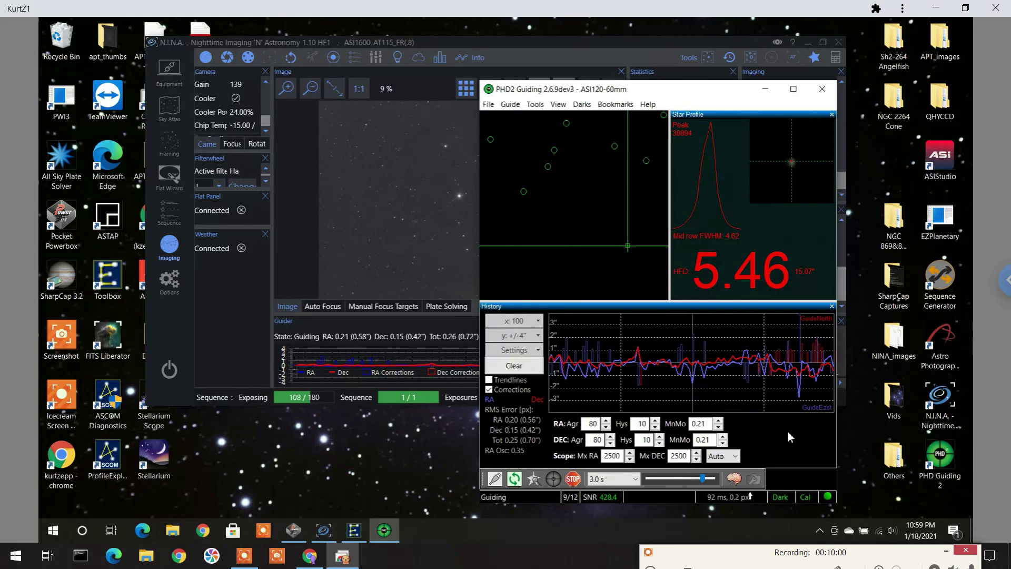
pyautogui.click(615, 48)
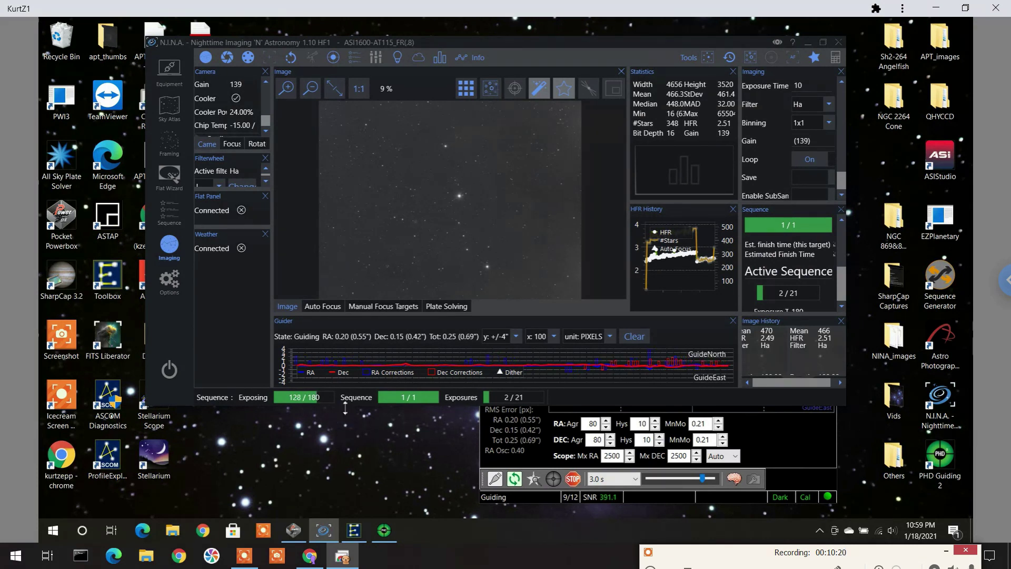
# Make the N.I.N.A. window taller, zoom the image in and out, and return to the Sequence page
pyautogui.moveTo(346, 408); pyautogui.dragTo(346, 455)
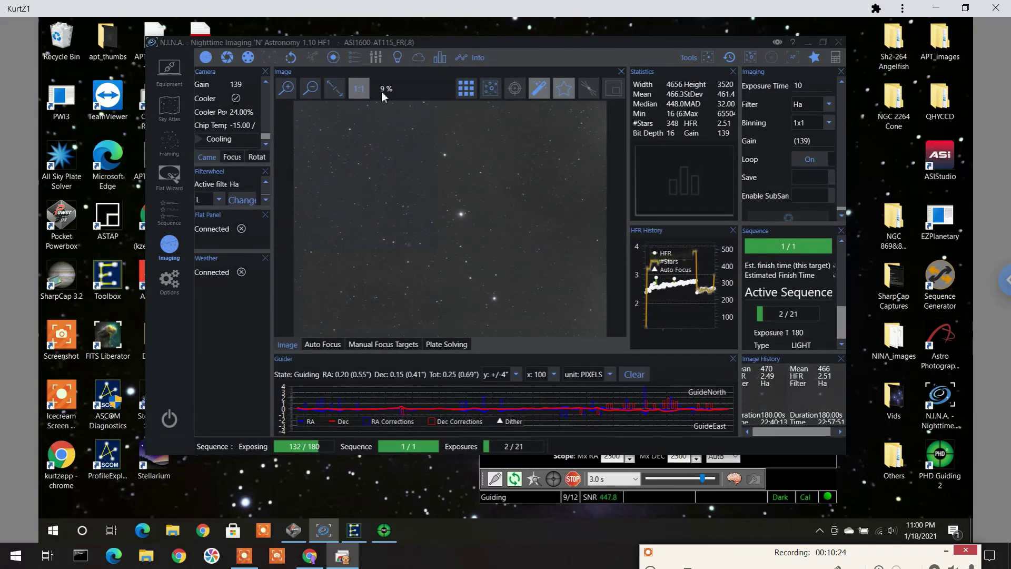
pyautogui.scroll(1, 423, 215)
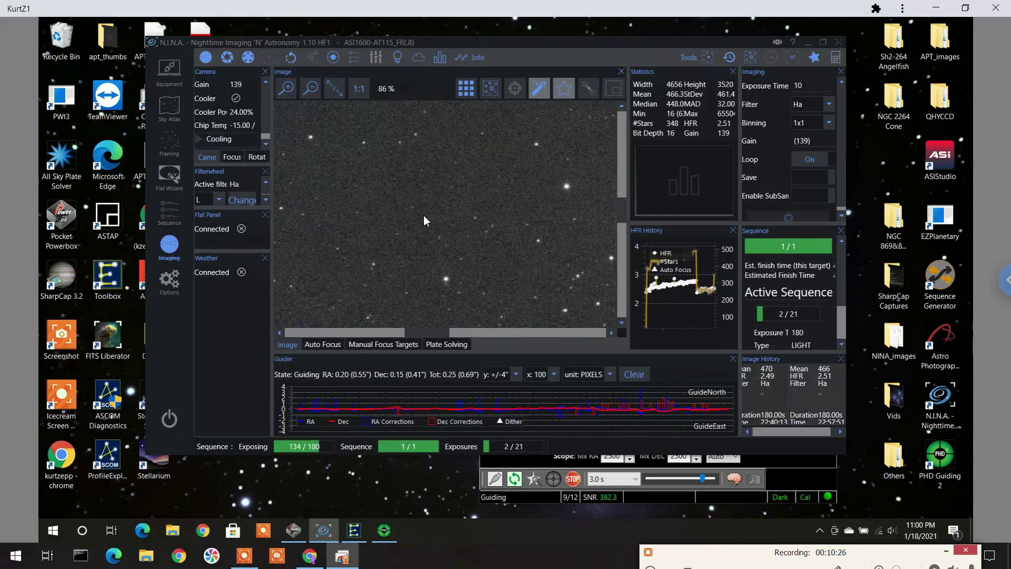
pyautogui.scroll(5, 473, 204)
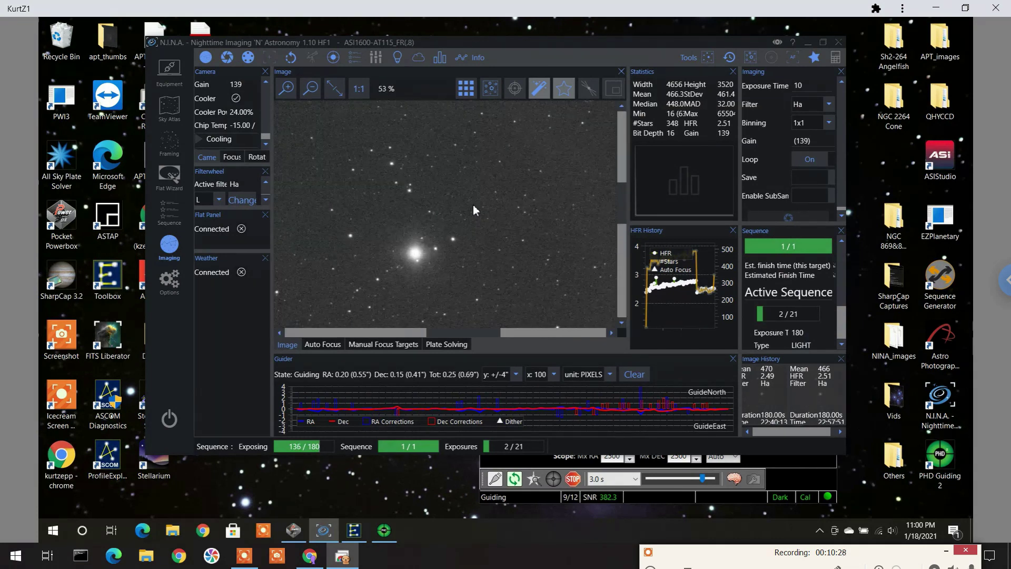
pyautogui.scroll(-4, 473, 206)
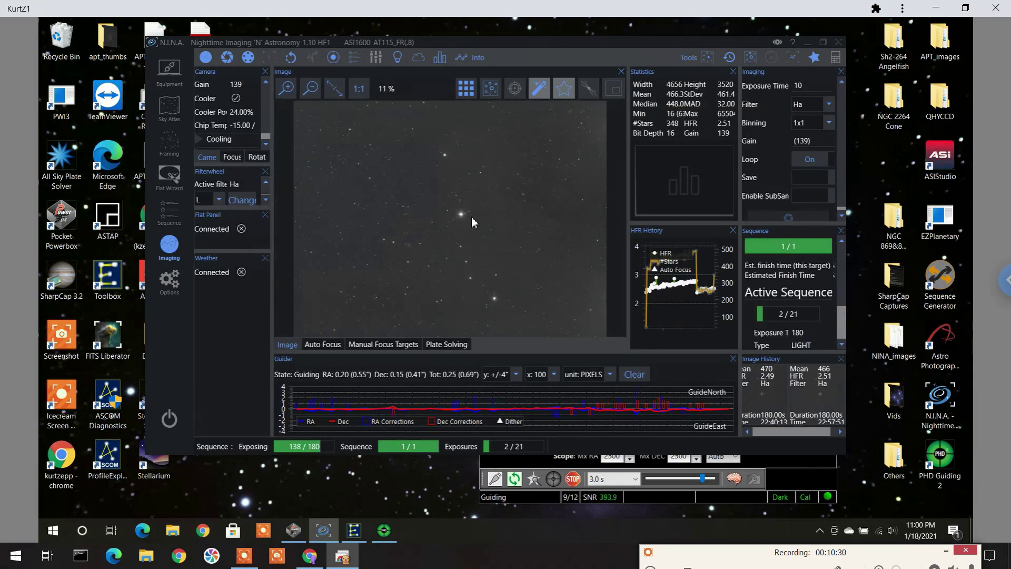
pyautogui.click(168, 217)
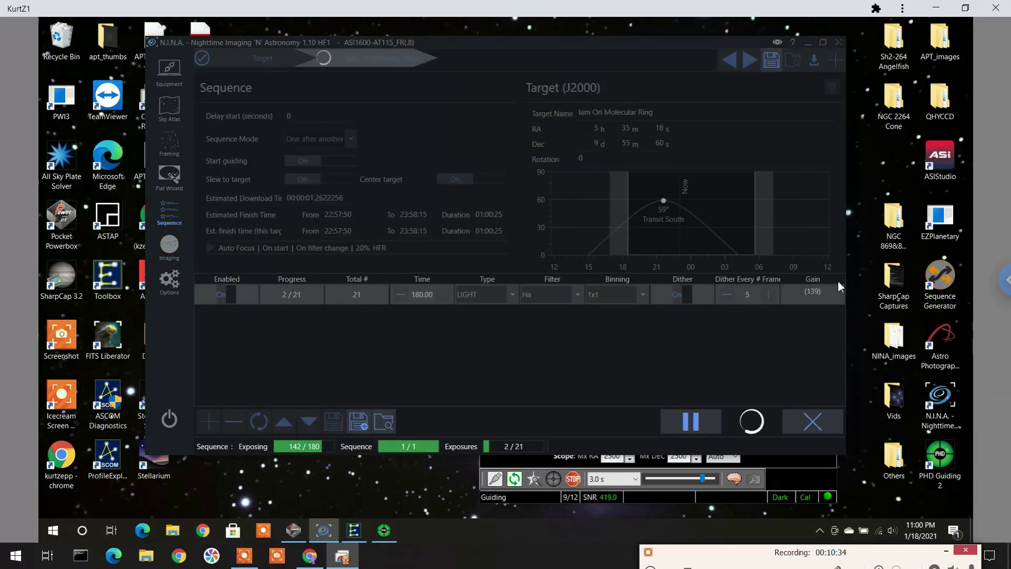